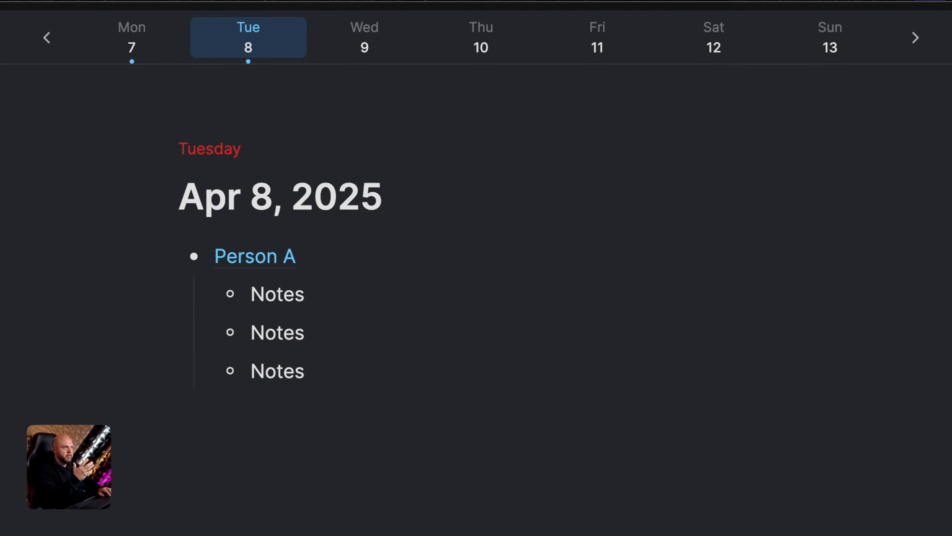
# On the Apr 13, 2025 journal page, mention the Person A card in a bullet with nested notes oiwej, wjfe and jpwef
pyautogui.click(798, 47)
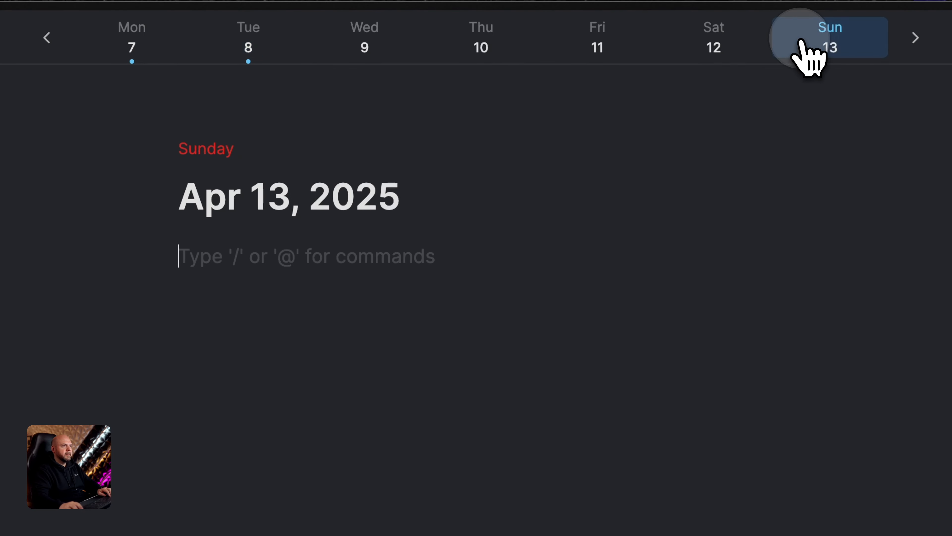
pyautogui.write('@')
pyautogui.click(277, 415)
pyautogui.press('Return')
pyautogui.press('Tab')
pyautogui.write('oiwej')
pyautogui.press('Return')
pyautogui.write('wjfe')
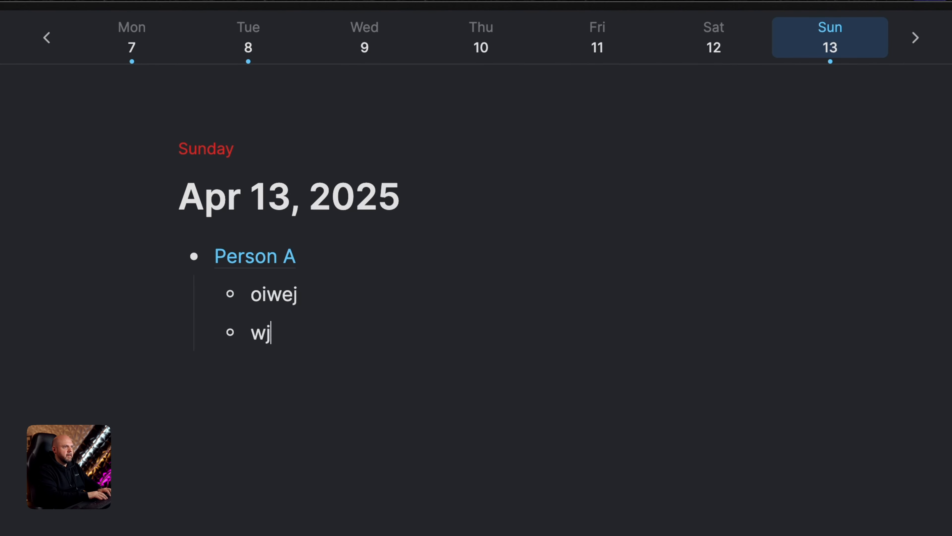
pyautogui.press('Return')
pyautogui.write('jpwef')
# On the Mar 24, 2025 journal page, mention Person A in a bullet with nested notes iojwfe, lkjwfe and jpwef
pyautogui.click(47, 38)
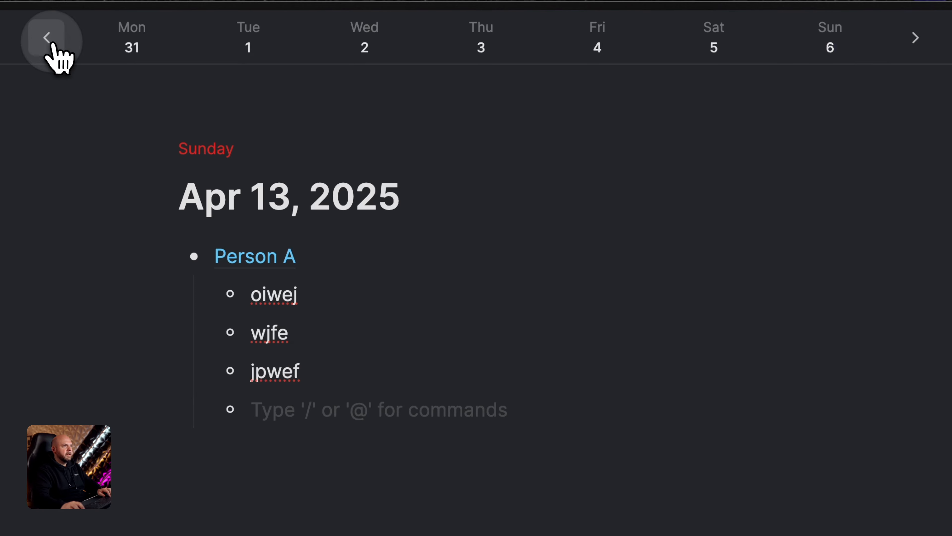
pyautogui.click(47, 37)
pyautogui.click(109, 41)
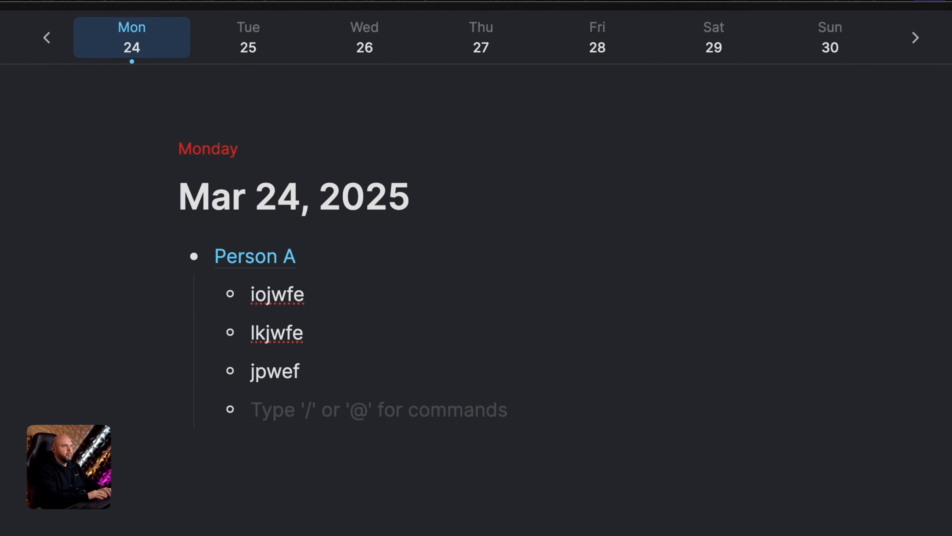
pyautogui.click(337, 286)
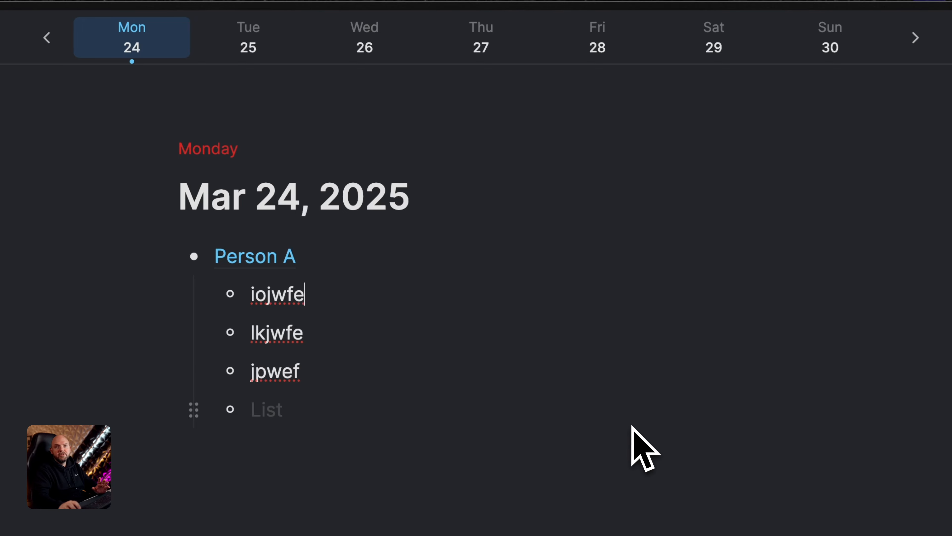
# Open the Person A card from its journal mention and collapse the Apr 13, Apr 8 and Mar 24, 2025 backlinks
pyautogui.click(290, 258)
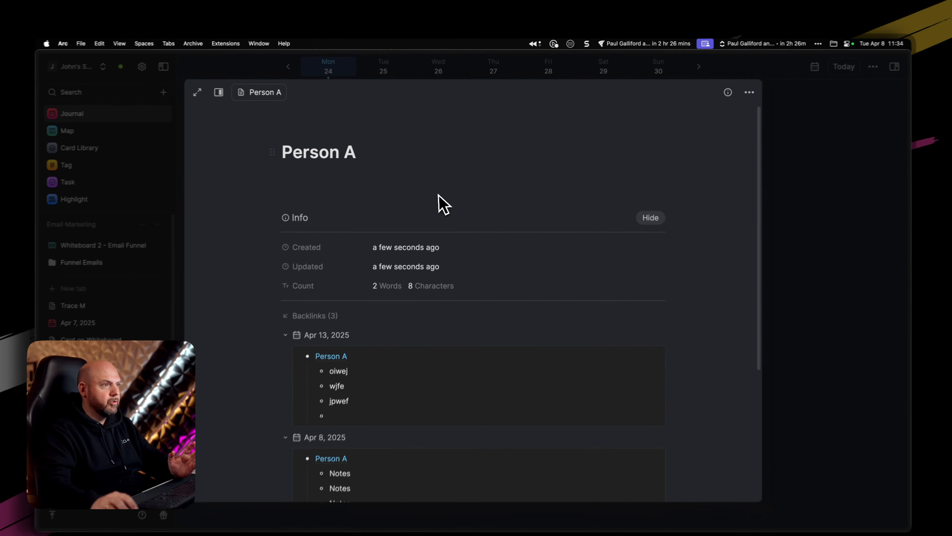
pyautogui.scroll(-4, 295, 181)
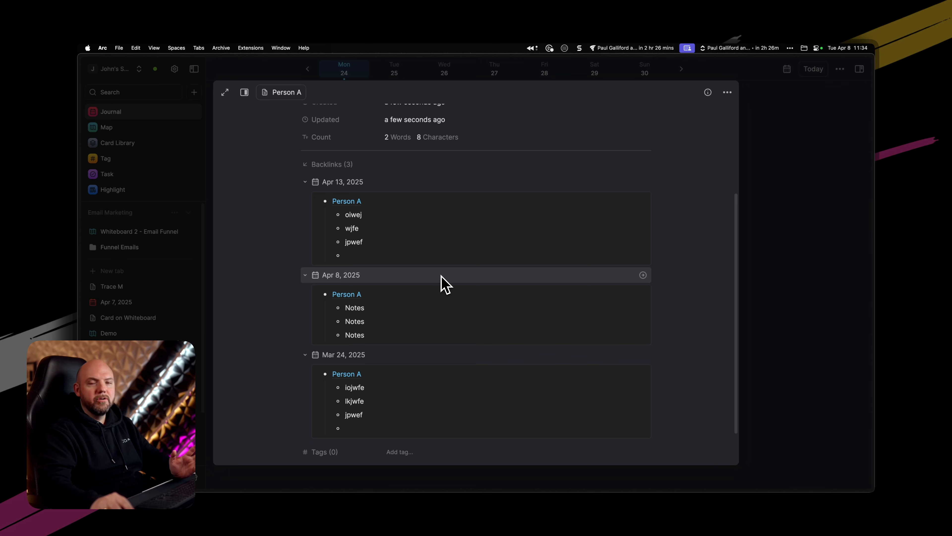
pyautogui.scroll(-2, 444, 285)
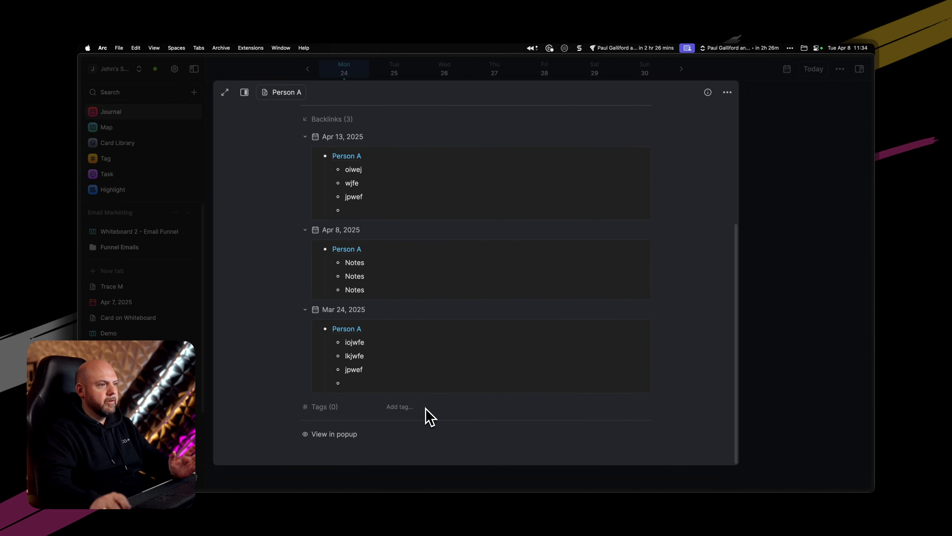
pyautogui.click(304, 137)
pyautogui.click(305, 229)
pyautogui.click(305, 310)
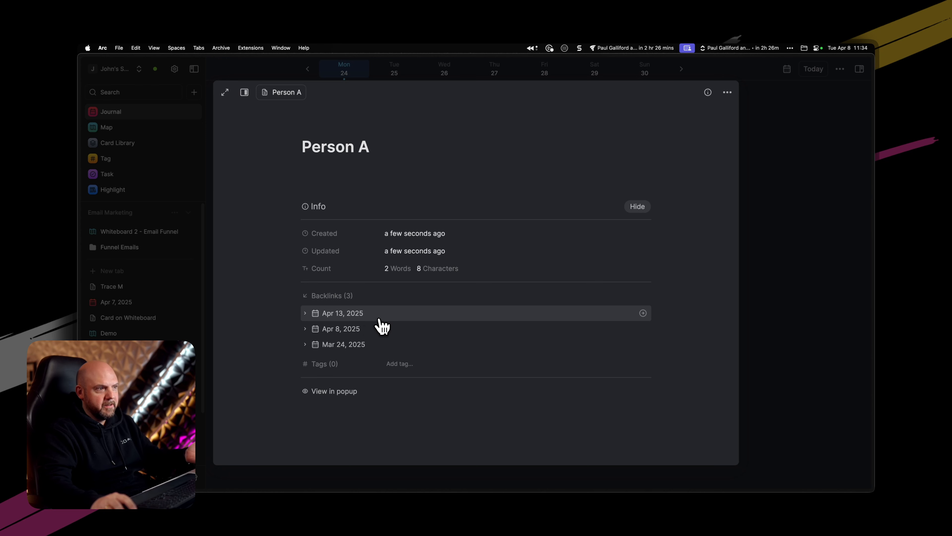
# Expand the Apr 13, 2025 backlink to review its notes, and collapse it again
pyautogui.click(306, 312)
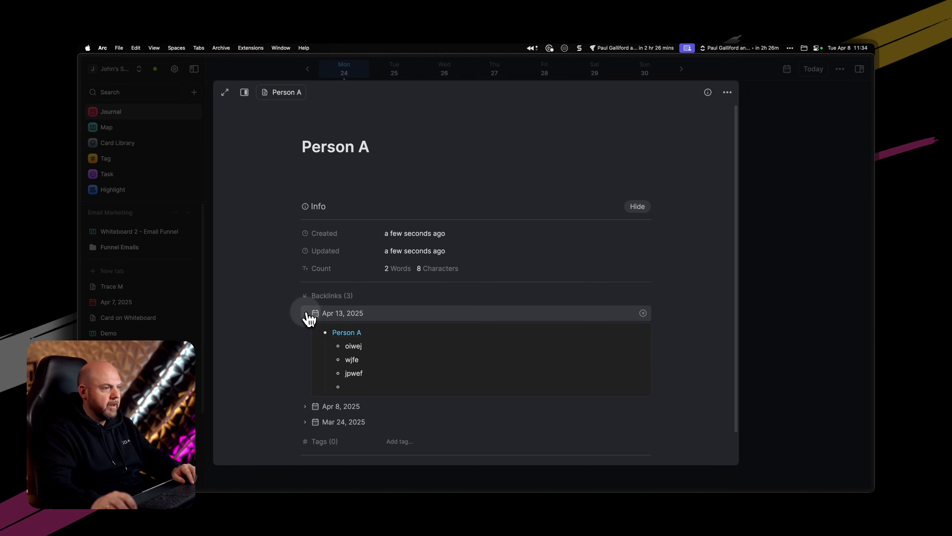
pyautogui.scroll(-2, 375, 330)
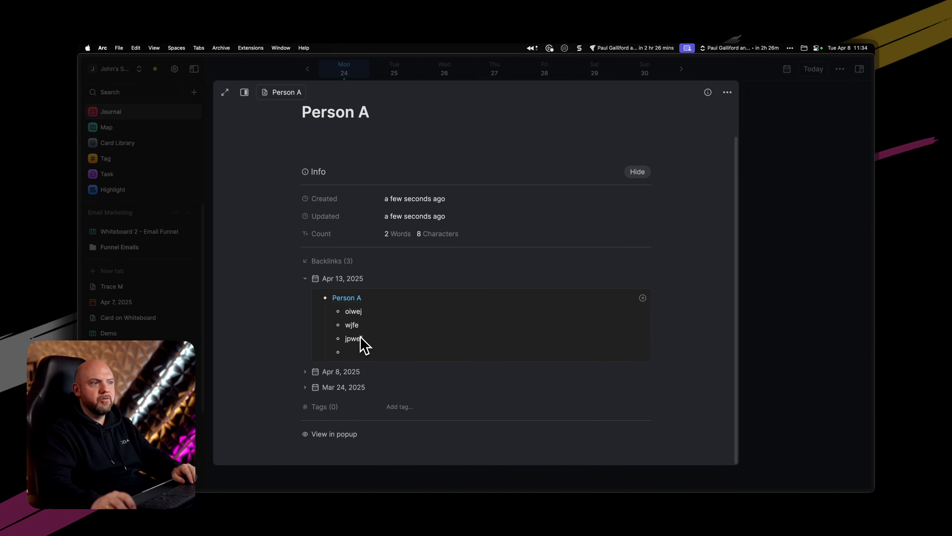
pyautogui.moveTo(352, 325); pyautogui.dragTo(392, 367)
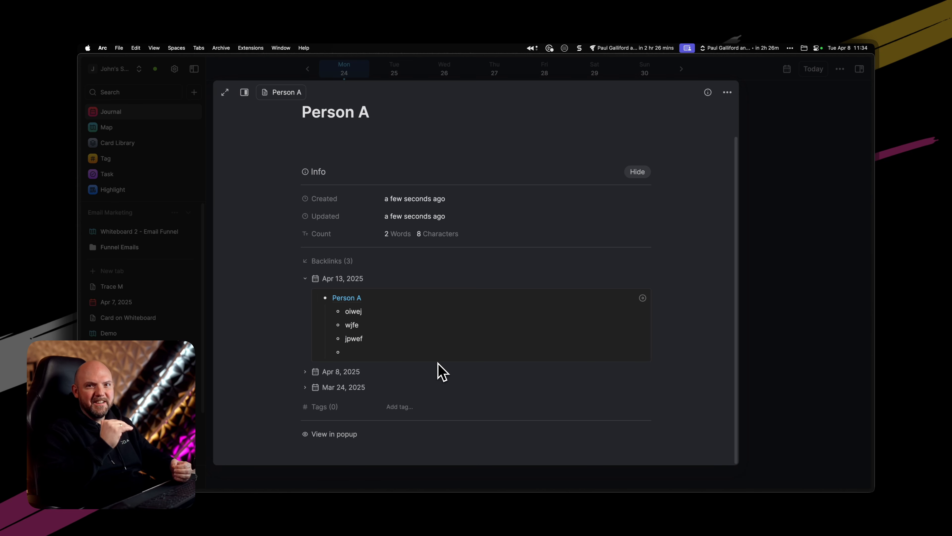
pyautogui.scroll(2, 435, 395)
pyautogui.scroll(-2, 412, 375)
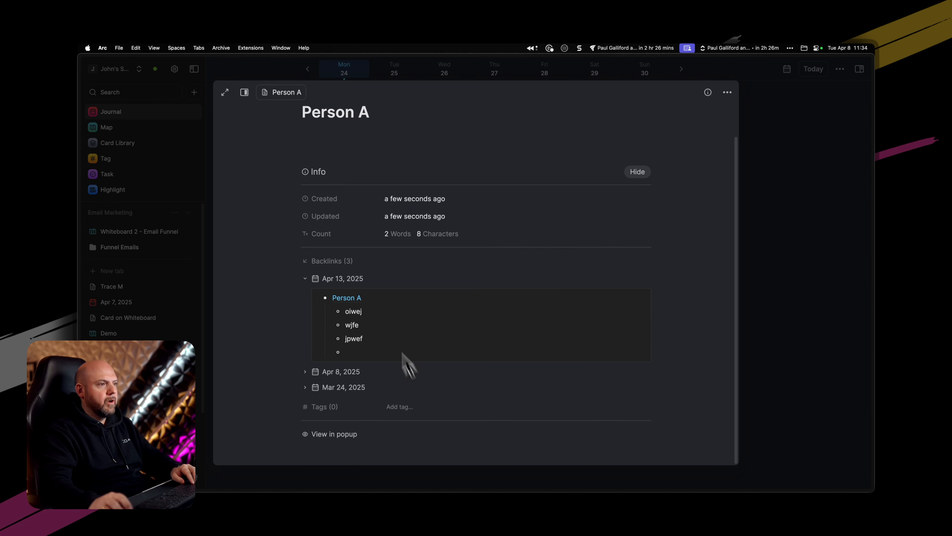
pyautogui.click(308, 279)
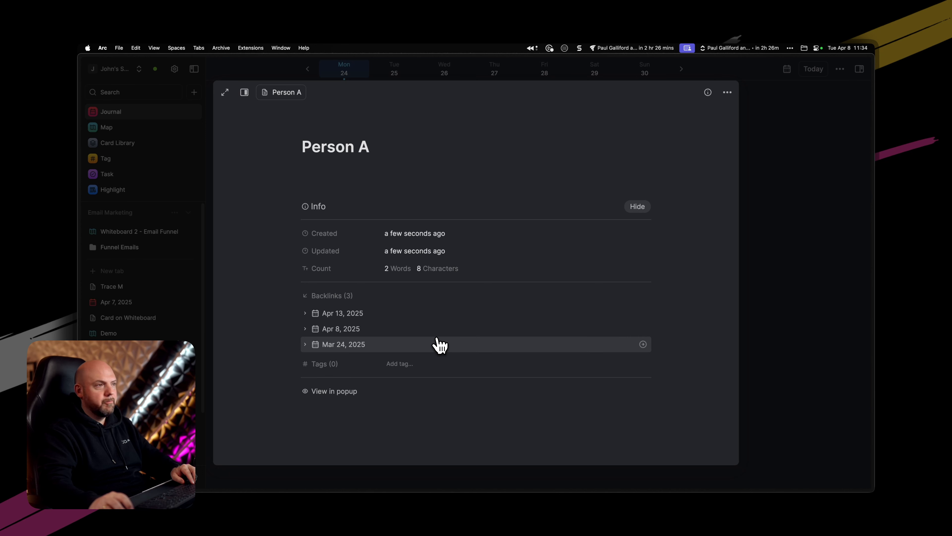
# Open the Person A card as a full page and add a second-level heading "General information" below its title
pyautogui.click(225, 92)
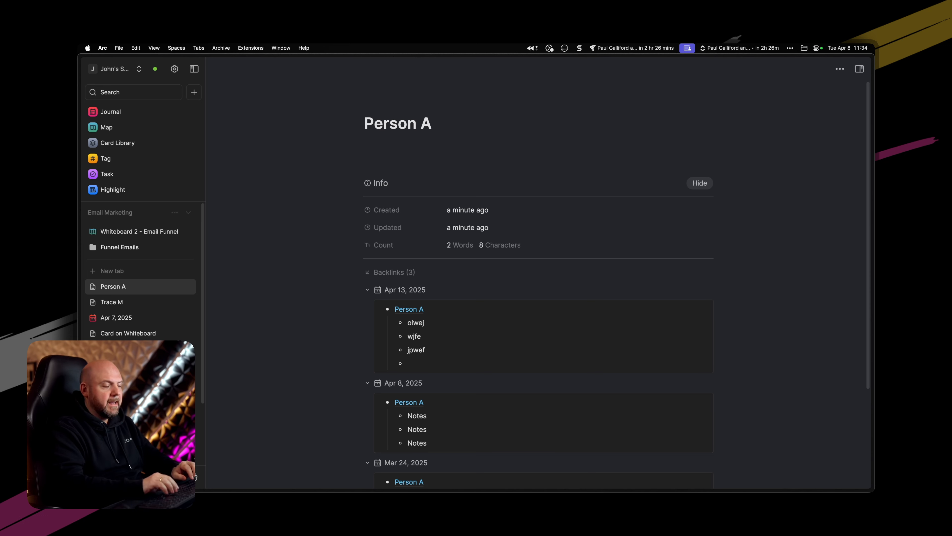
pyautogui.press('Return')
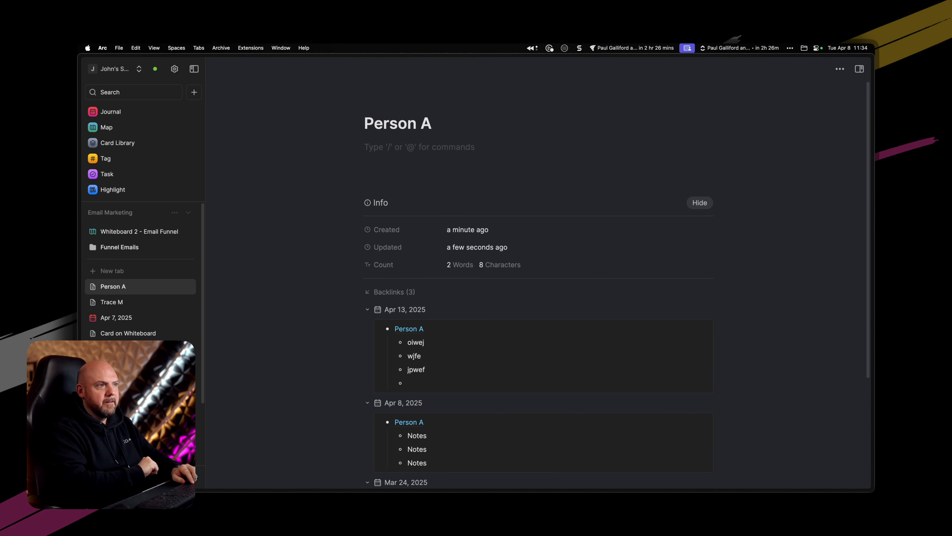
pyautogui.write('##')
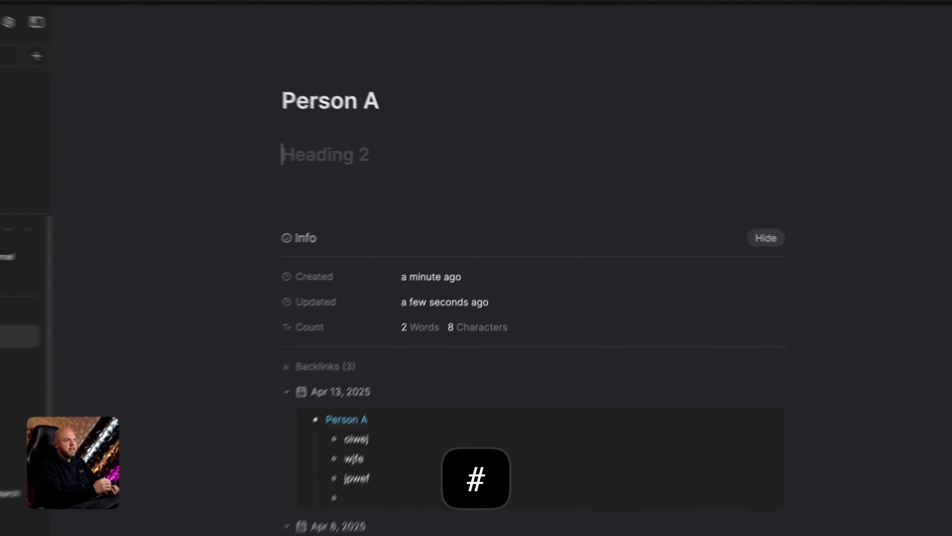
pyautogui.write('General')
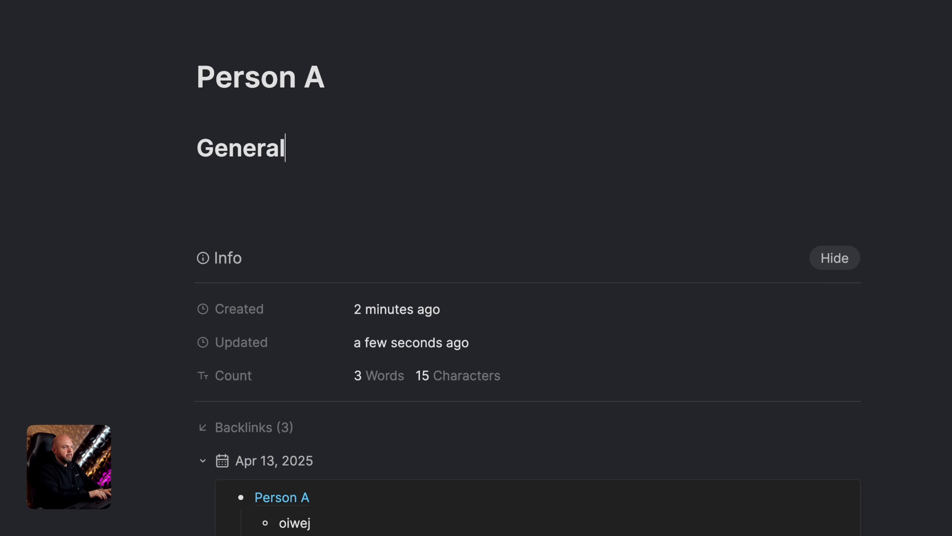
pyautogui.write(' information')
pyautogui.press('Return')
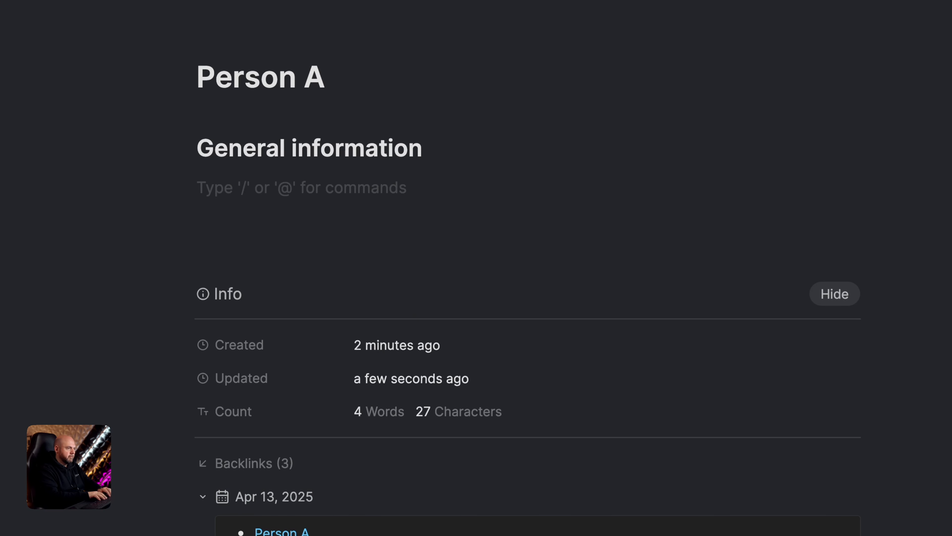
# Write "Info" under the General information heading and add a second-level heading "Notes" below it
pyautogui.write('Info')
pyautogui.press('Return')
pyautogui.write('##')
pyautogui.write('Notes')
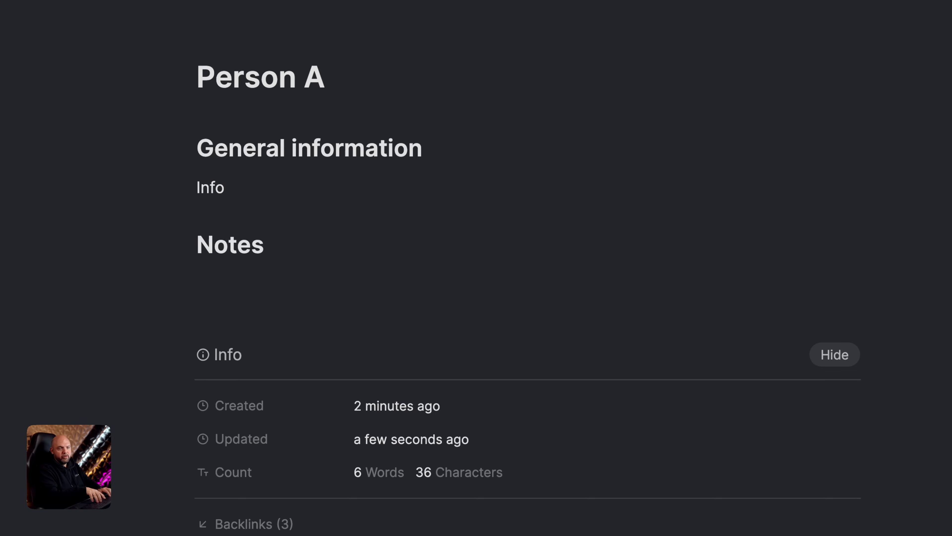
# Insert a mention of today's date, Apr 8, 2025, on a new line under the Notes heading
pyautogui.press('Return')
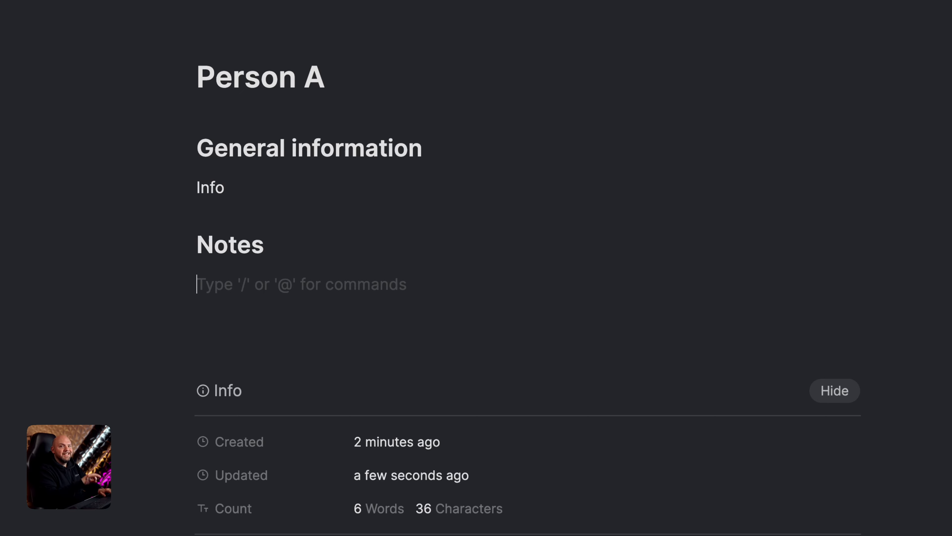
pyautogui.write('@tod')
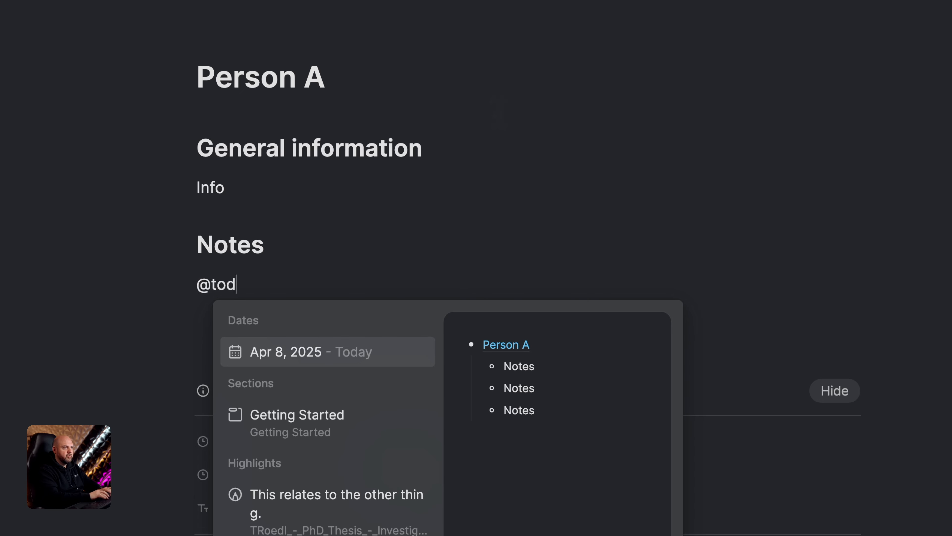
pyautogui.press('Return')
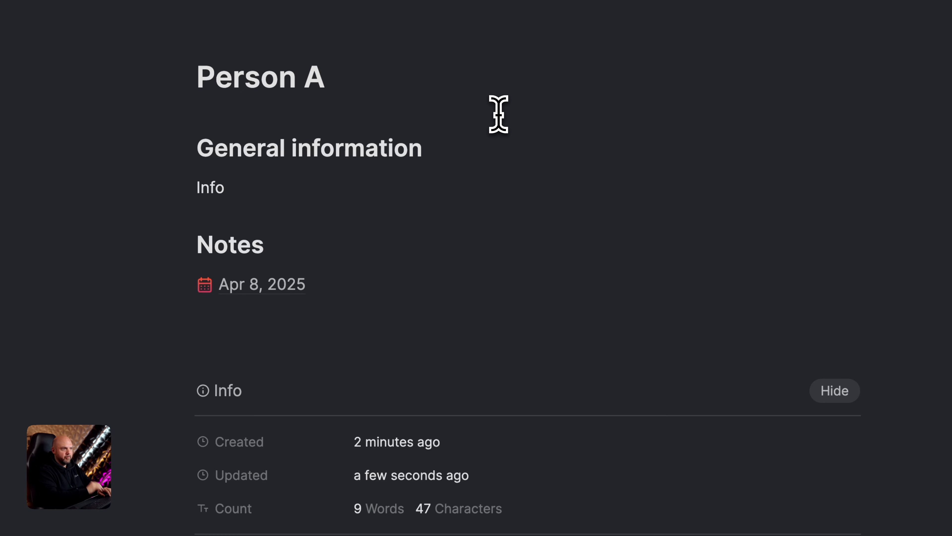
# Try adding date mentions for Apr 7, 2025 and Apr 1, 2025 after today's date, and delete them
pyautogui.write('@yes')
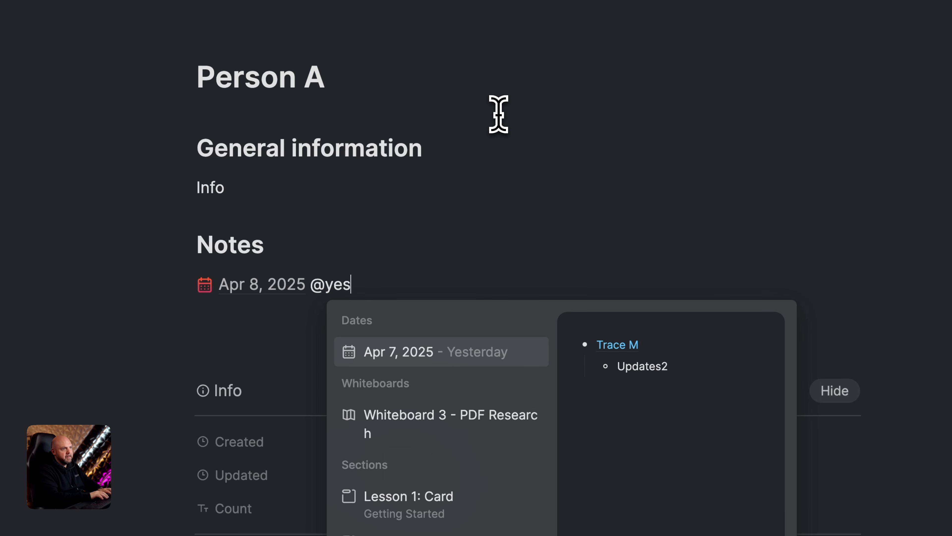
pyautogui.press('Return')
pyautogui.write('@last')
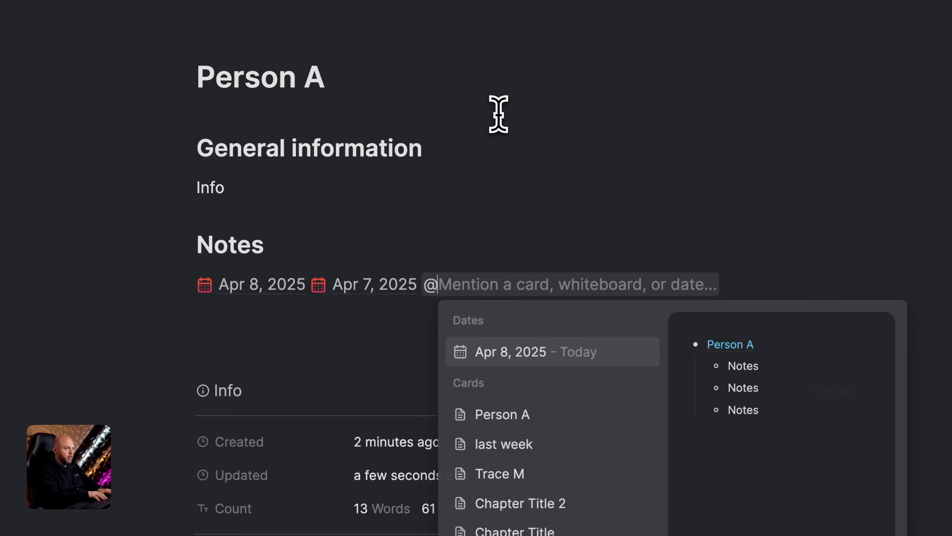
pyautogui.press('Return')
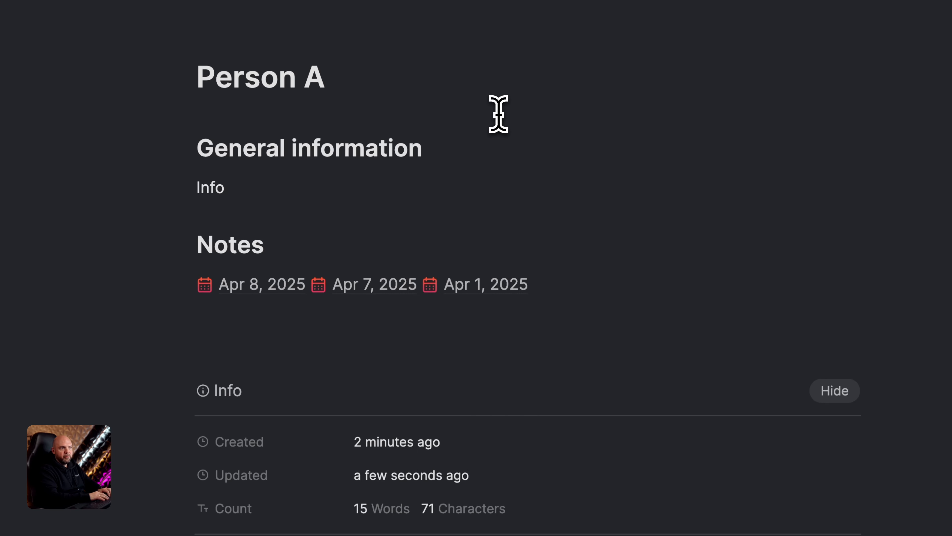
pyautogui.press('BackSpace')
pyautogui.press('BackSpace')
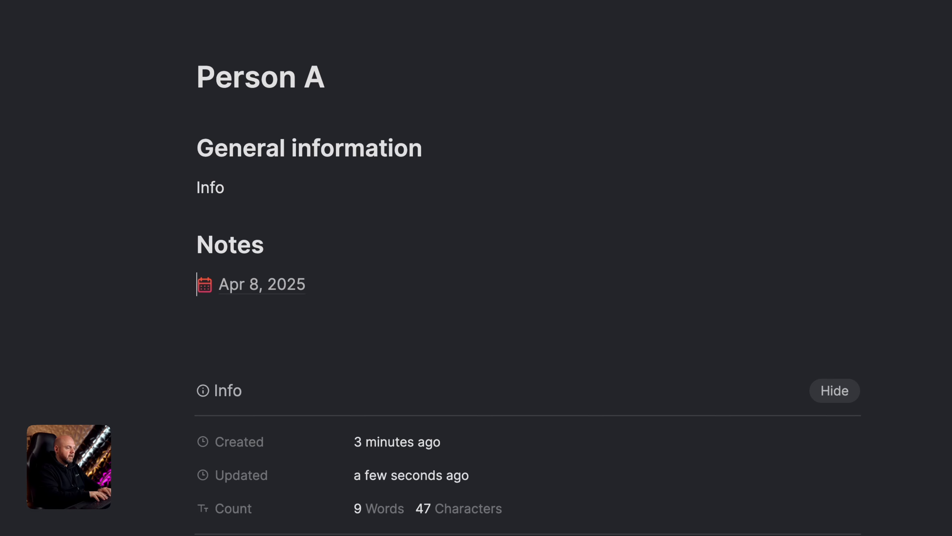
# Put "Update on" before the Apr 8, 2025 mention and turn the line into a bullet
pyautogui.write('Update on')
pyautogui.press('Right')
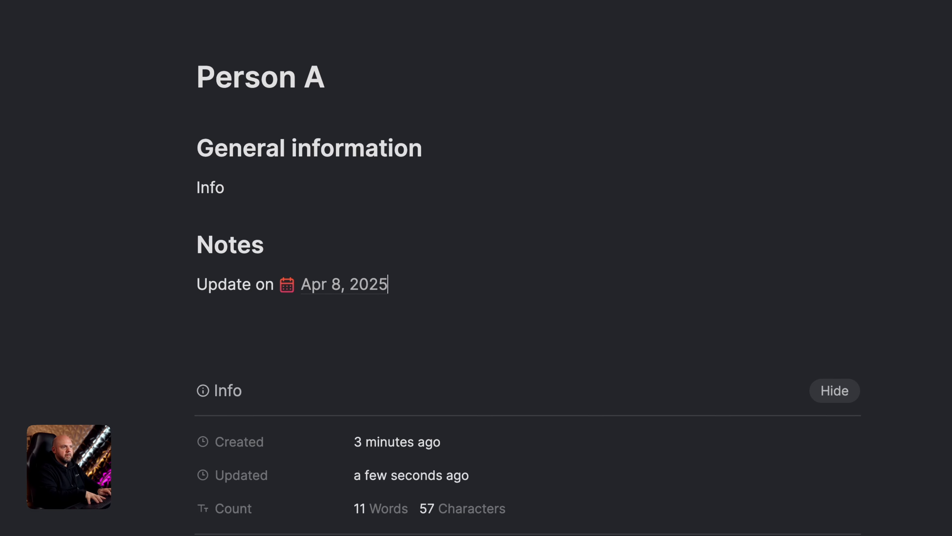
pyautogui.press('Return')
pyautogui.press('Up')
pyautogui.write('-')
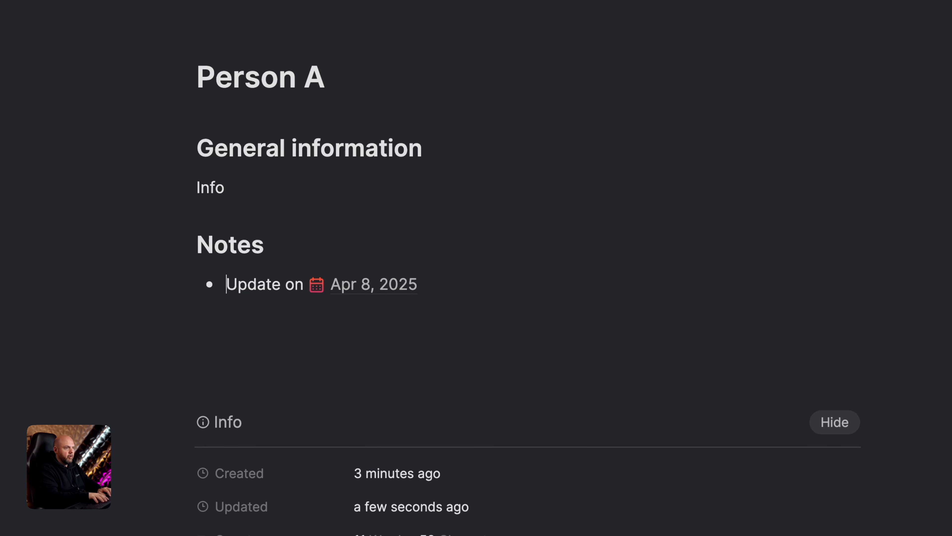
# Nest the notes "I talked to him" and "about whatever" under the Apr 8, 2025 update bullet and collapse it
pyautogui.press('Return')
pyautogui.press('Tab')
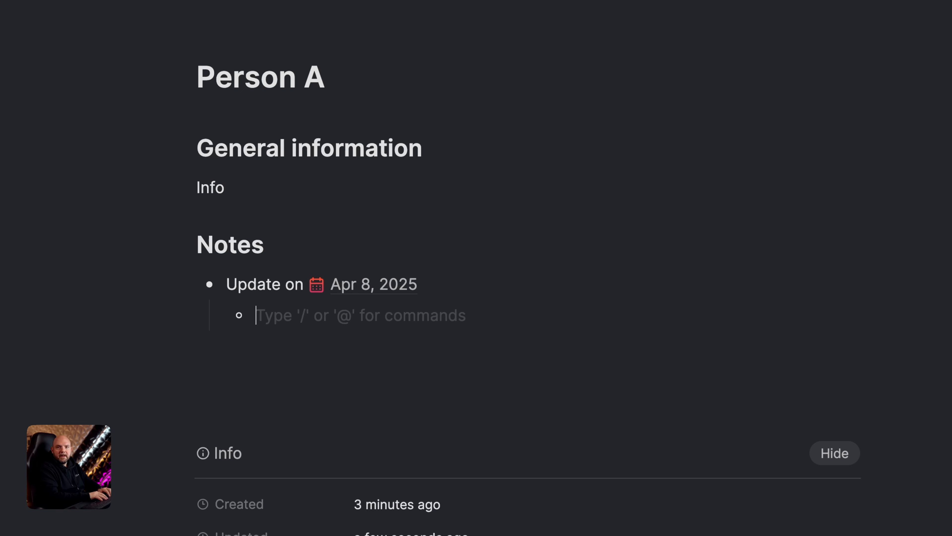
pyautogui.write('I talk')
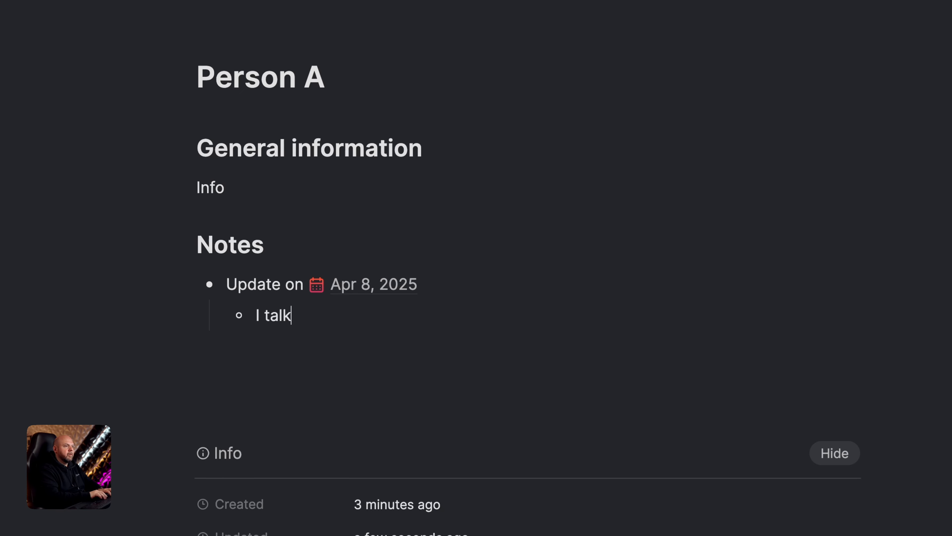
pyautogui.write('ed to him')
pyautogui.press('Return')
pyautogui.write('about whatever')
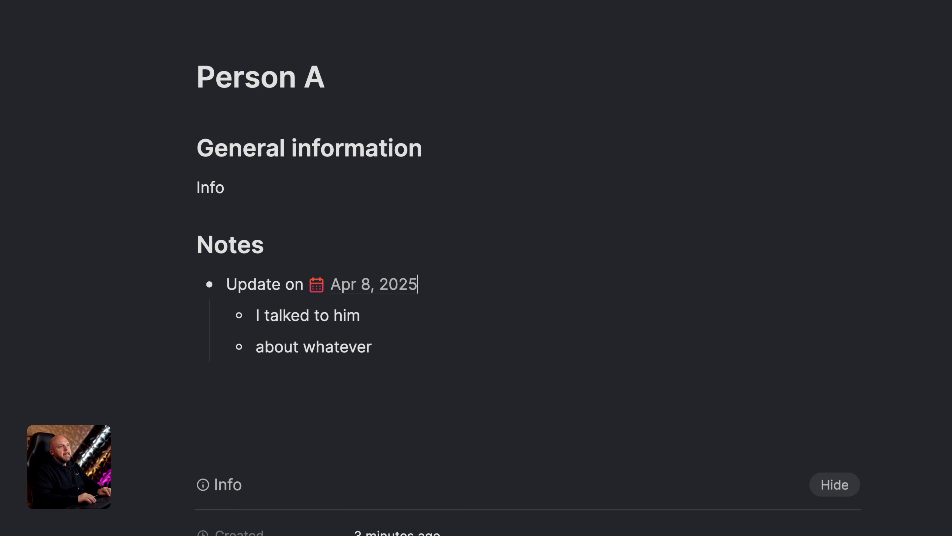
pyautogui.press('super+Return')
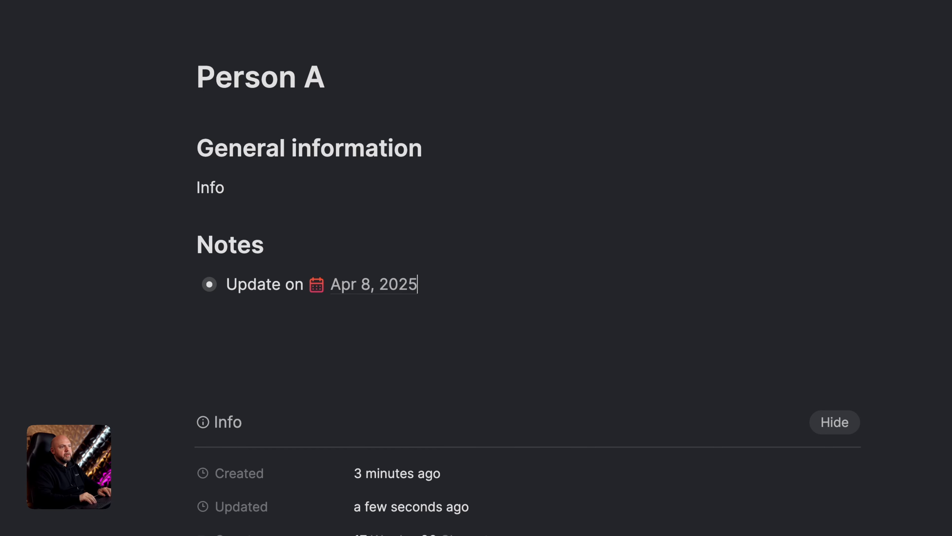
# Add a bullet above the Apr 8 update reading "On Apr 15, 2025 I said this to him", with the date as a mention
pyautogui.press('Return')
pyautogui.write('- @n')
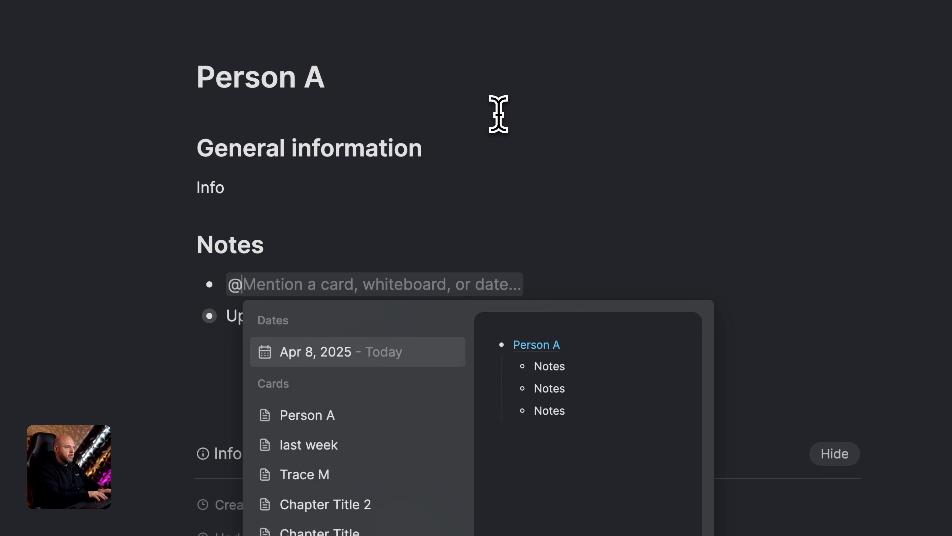
pyautogui.write('on')
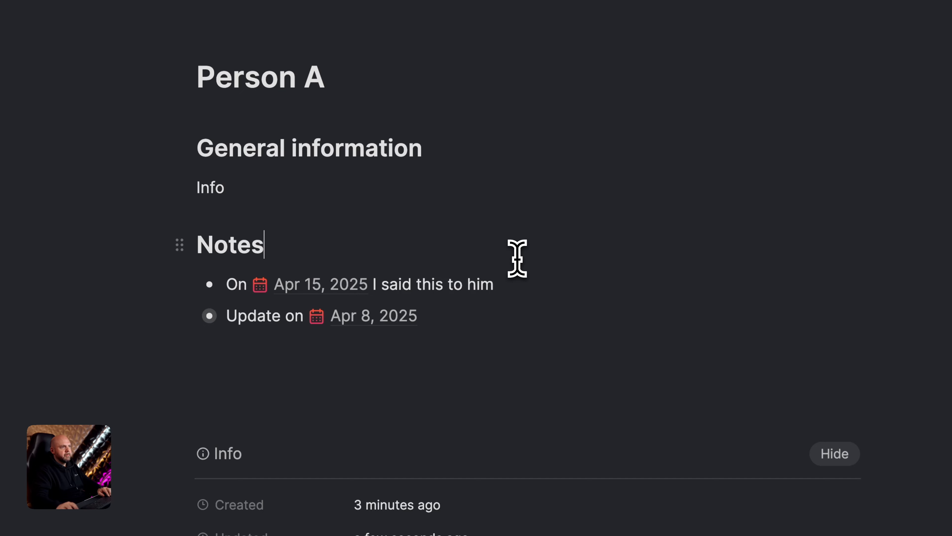
# Open the Apr 15, 2025 journal page from its date mention and check its backlinks to Person A
pyautogui.click(330, 284)
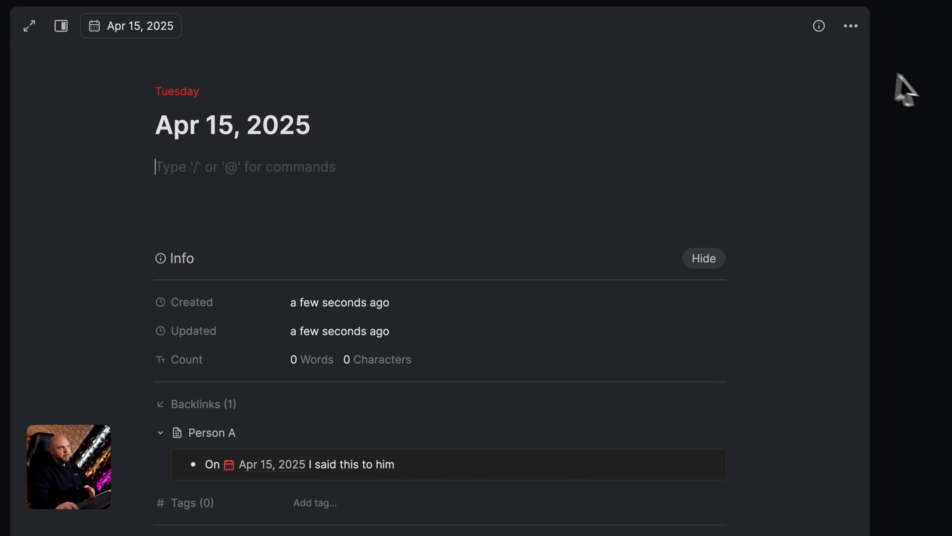
pyautogui.moveTo(158, 126); pyautogui.dragTo(372, 141)
pyautogui.click(414, 167)
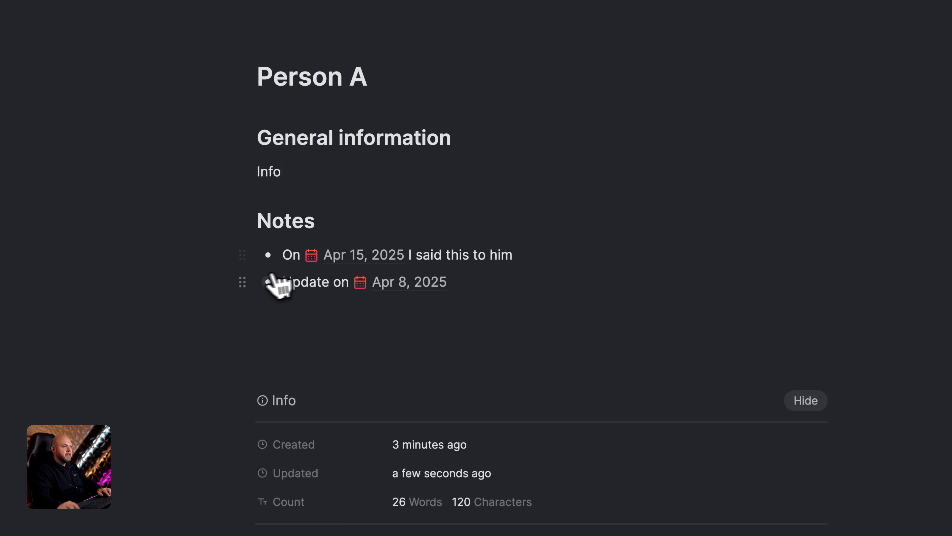
# Expand the Apr 8, 2025 update bullet and add a Person B card mention as a nested bullet after "I talked to him"
pyautogui.click(268, 282)
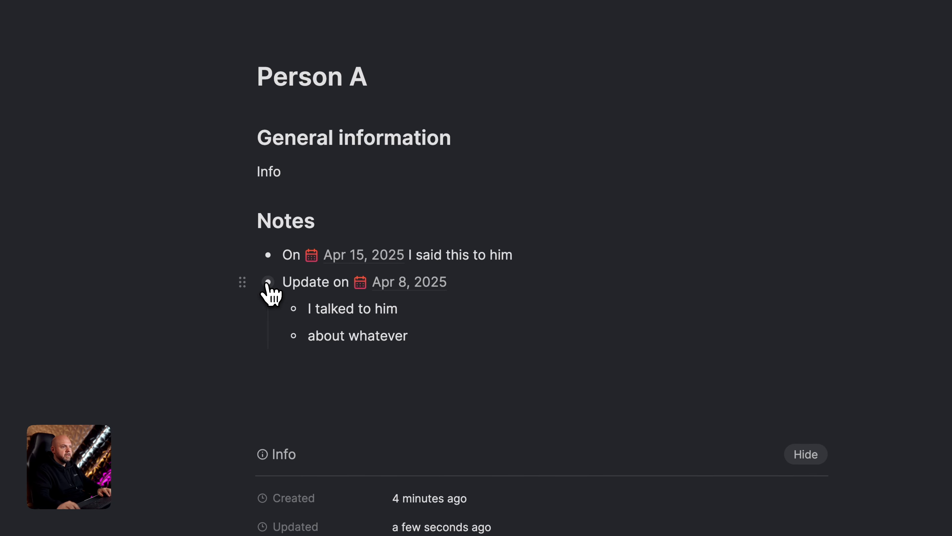
pyautogui.click(426, 323)
pyautogui.press('Return')
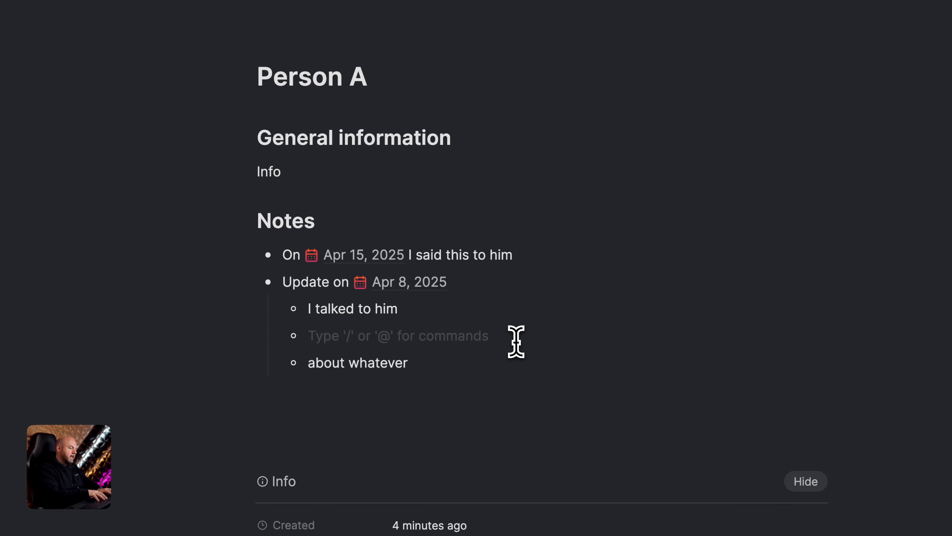
pyautogui.write('@Person B')
pyautogui.press('Return')
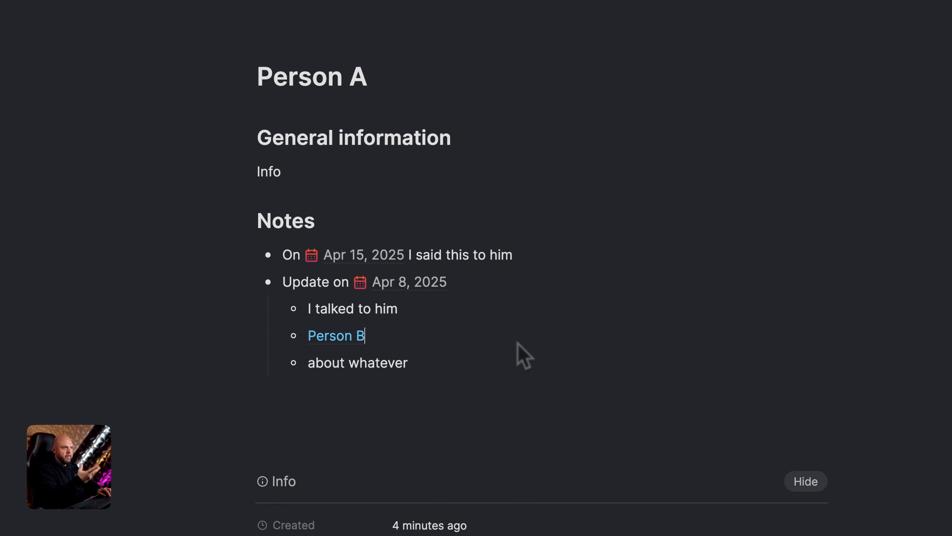
# Open the Person B card, follow its backlink to Person A, and mention Person B after the date in the Apr 8, 2025 update bullet
pyautogui.click(343, 335)
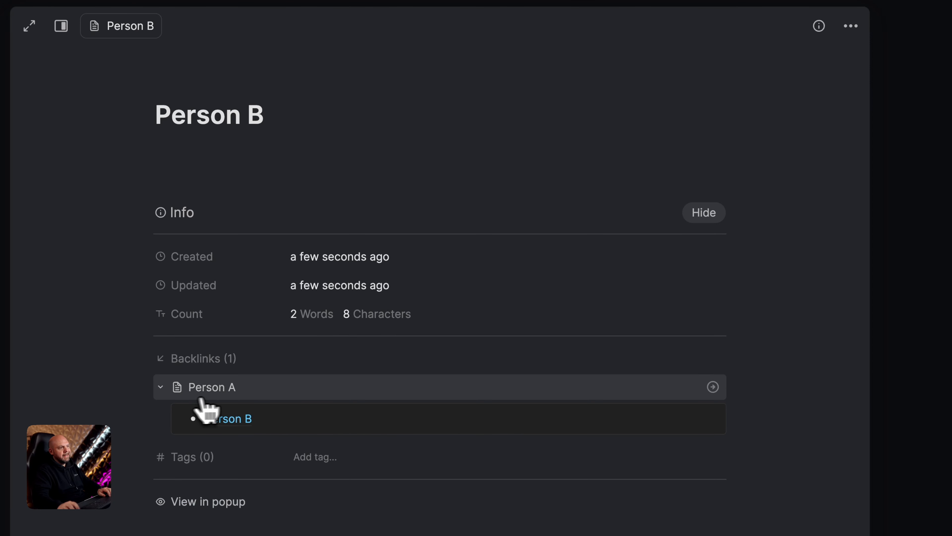
pyautogui.click(61, 25)
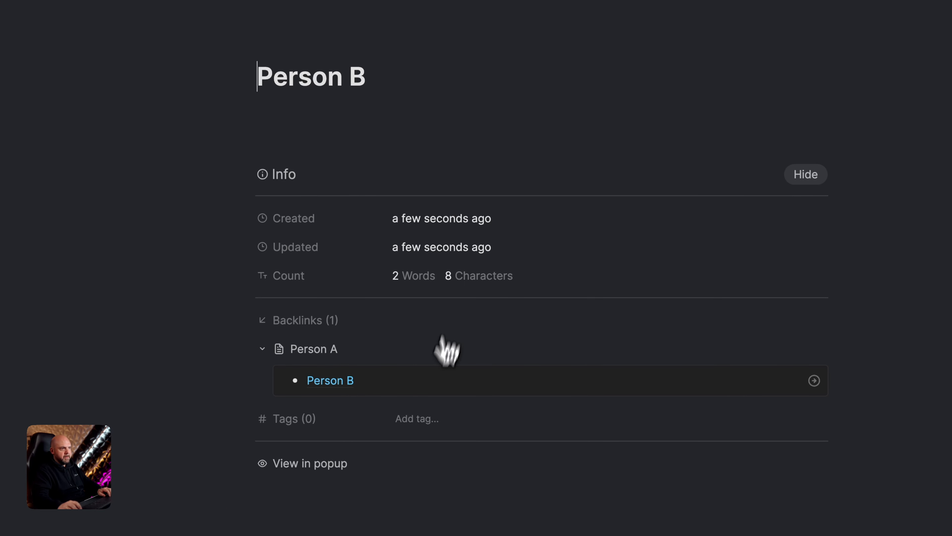
pyautogui.click(815, 381)
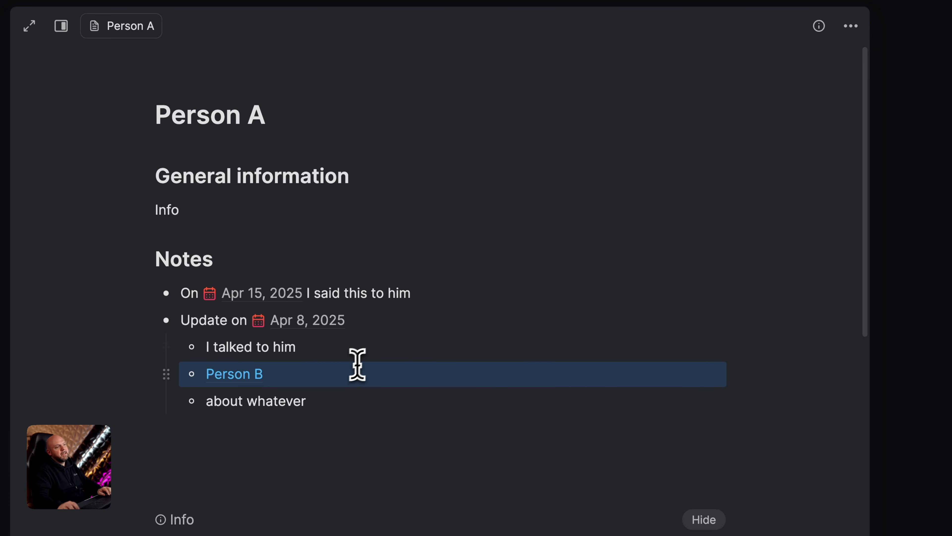
pyautogui.click(398, 320)
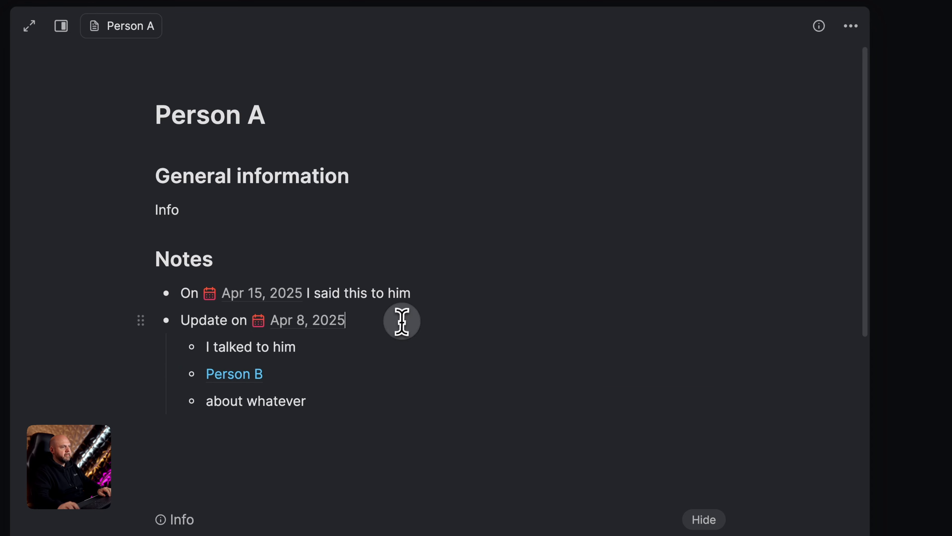
pyautogui.write('@paers')
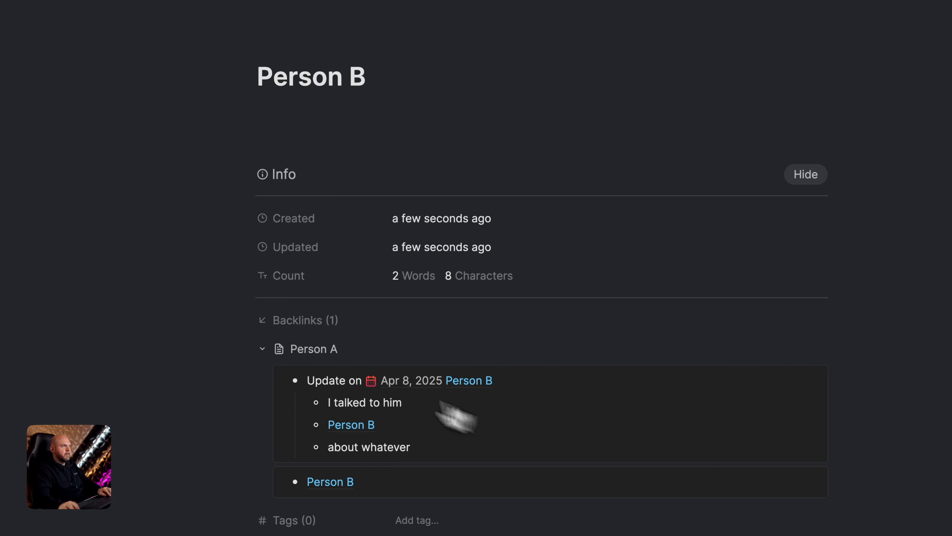
# Open the Mar 24, 2025 journal page, collapse and expand its Person A bullet, and view the linked Person A card
pyautogui.click(96, 107)
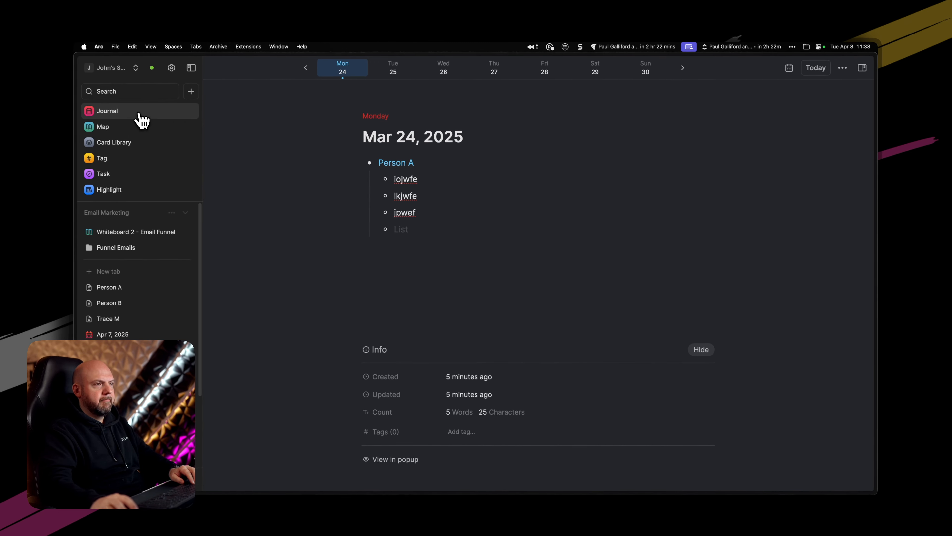
pyautogui.click(366, 163)
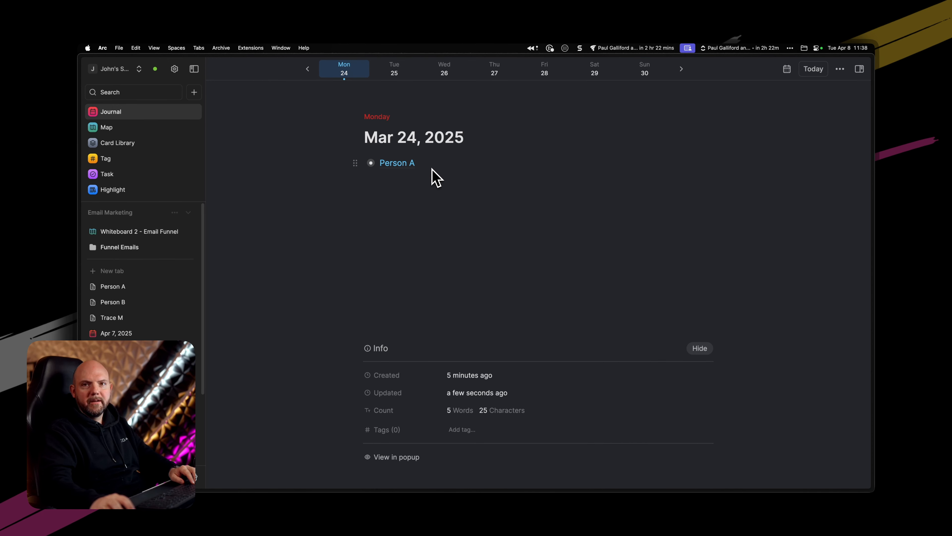
pyautogui.click(370, 163)
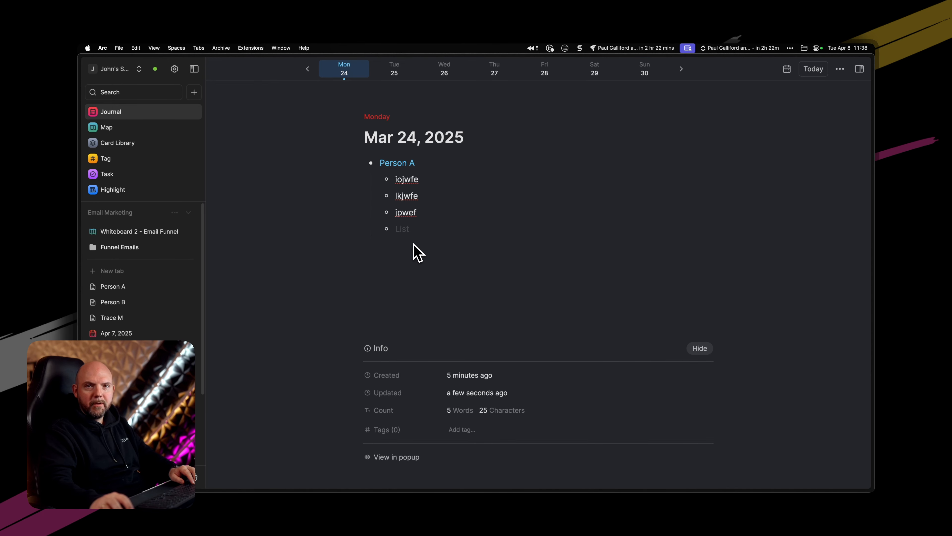
pyautogui.click(400, 164)
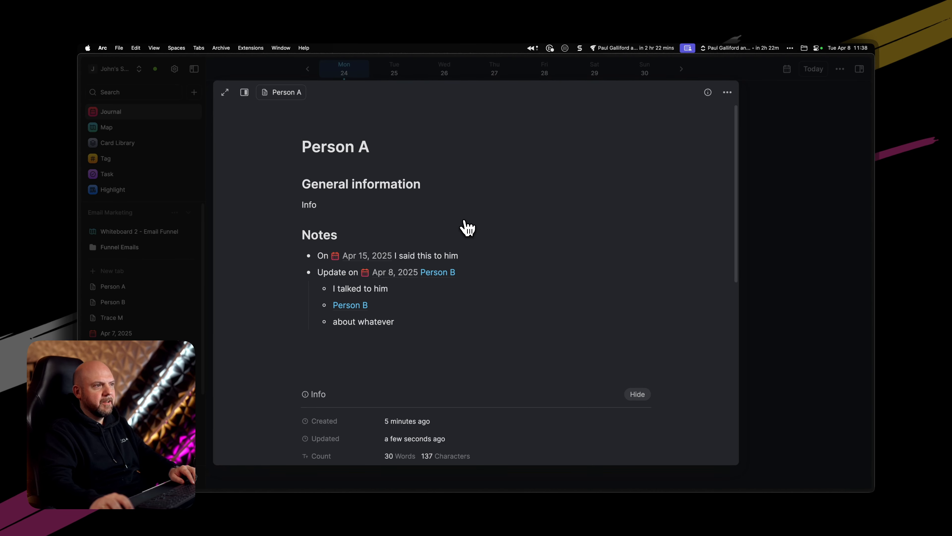
pyautogui.click(807, 223)
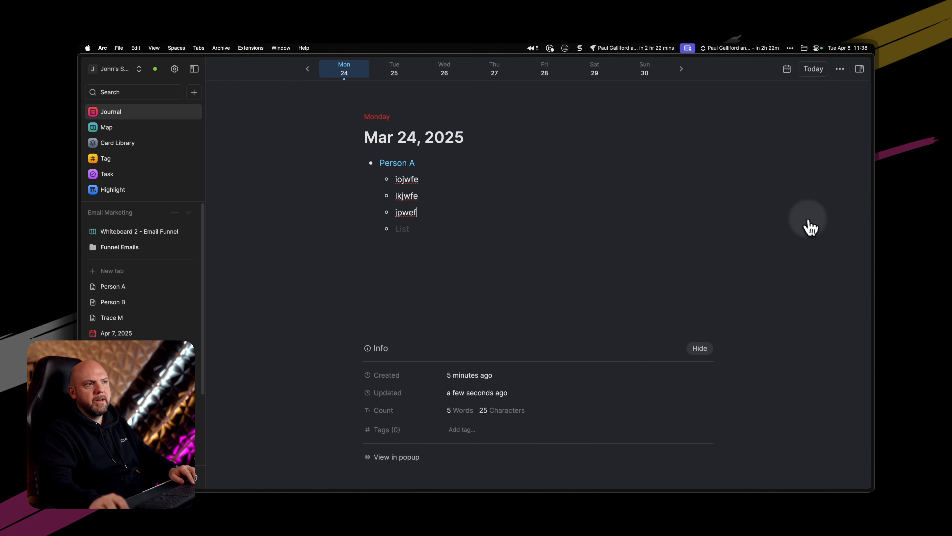
# Collapse the Person A bullet and add below it "Today I talked with Person A about Person B", mentioning both cards
pyautogui.click(483, 166)
pyautogui.press('Return')
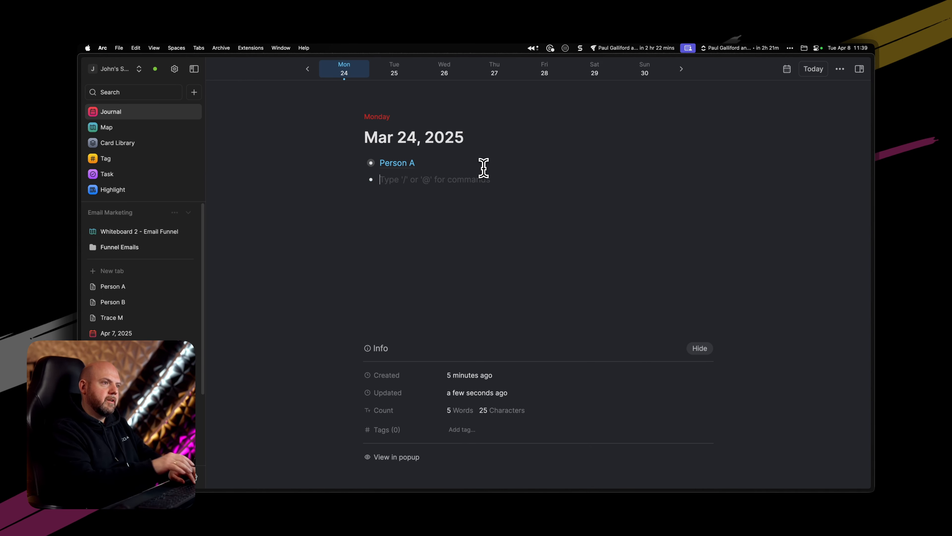
pyautogui.write('Today I talked with')
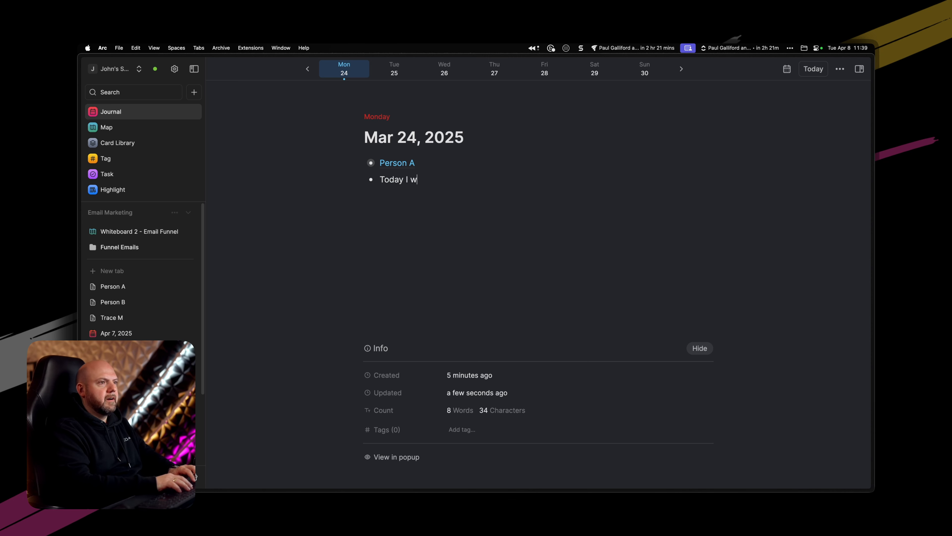
pyautogui.write('Person A about')
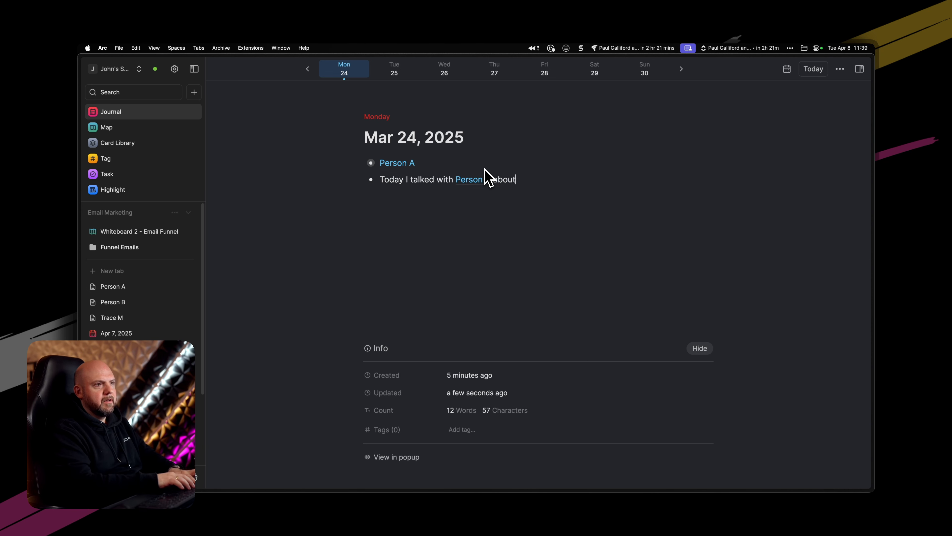
pyautogui.write('Person B')
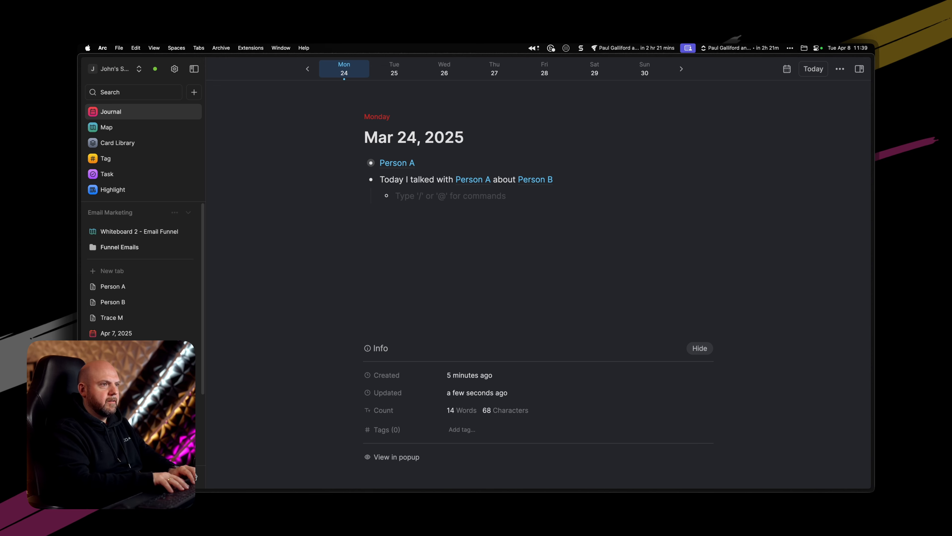
# Nest the bullet "We've concluded that we need a Person C" under it, with Person C as a new card mention
pyautogui.write('@Pero')
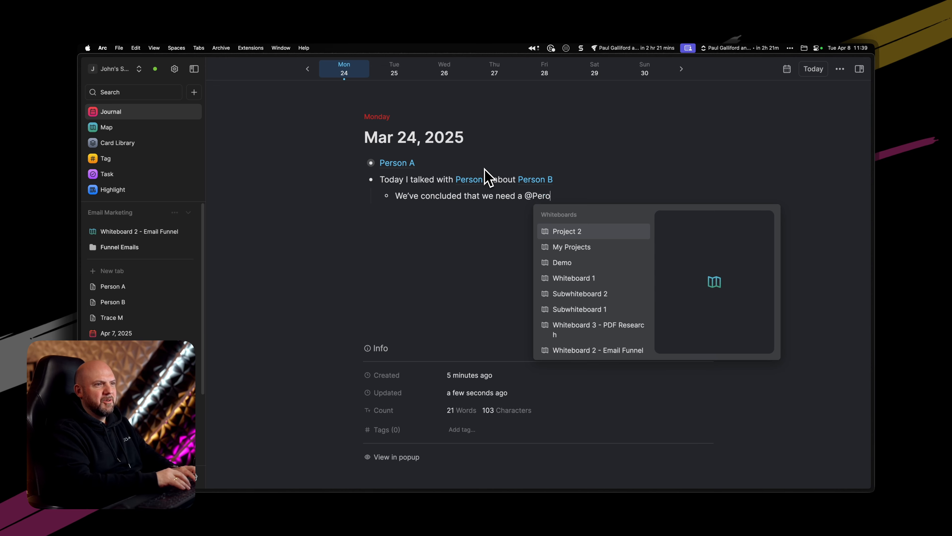
pyautogui.press('BackSpace')
pyautogui.write('son C')
pyautogui.press('Up')
pyautogui.press('Return')
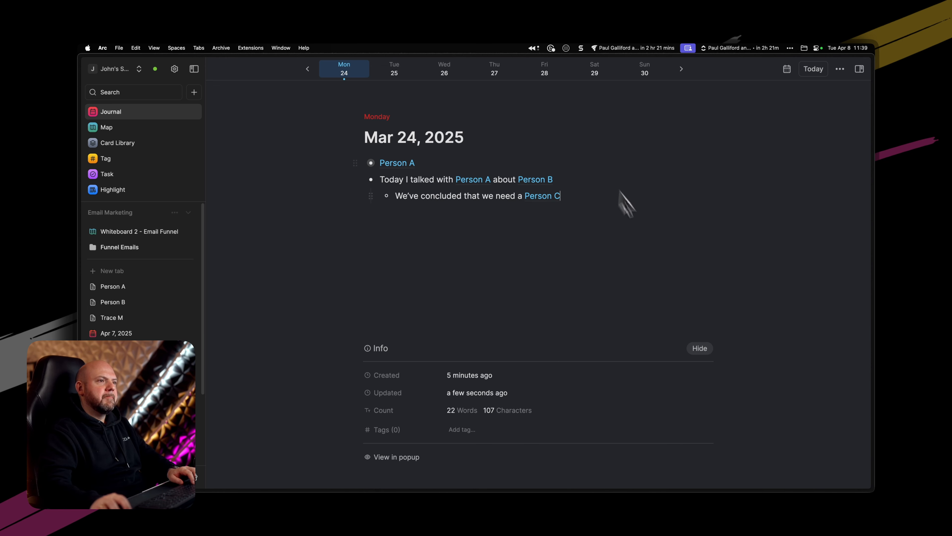
# Check the backlinks on the Person C card, and open the Person A card from the journal bullet
pyautogui.click(547, 204)
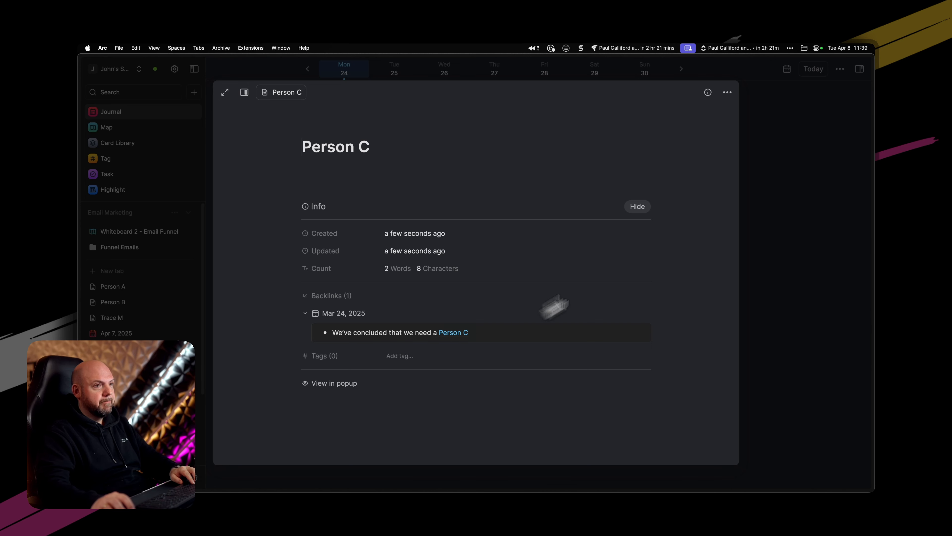
pyautogui.click(745, 183)
pyautogui.click(473, 180)
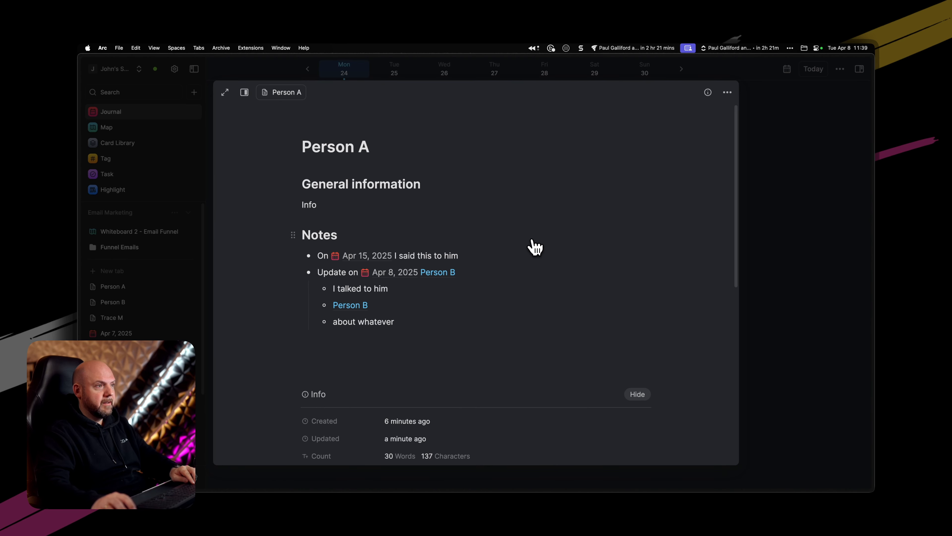
# Find "notes" within the Person A card, review its content and dated backlinks, and close the card
pyautogui.press('super+f')
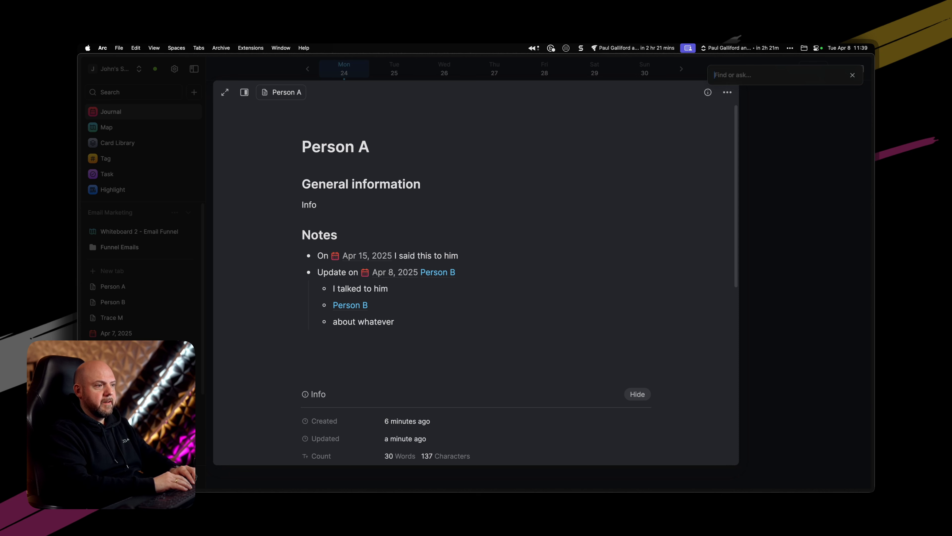
pyautogui.write('notes')
pyautogui.press('Return')
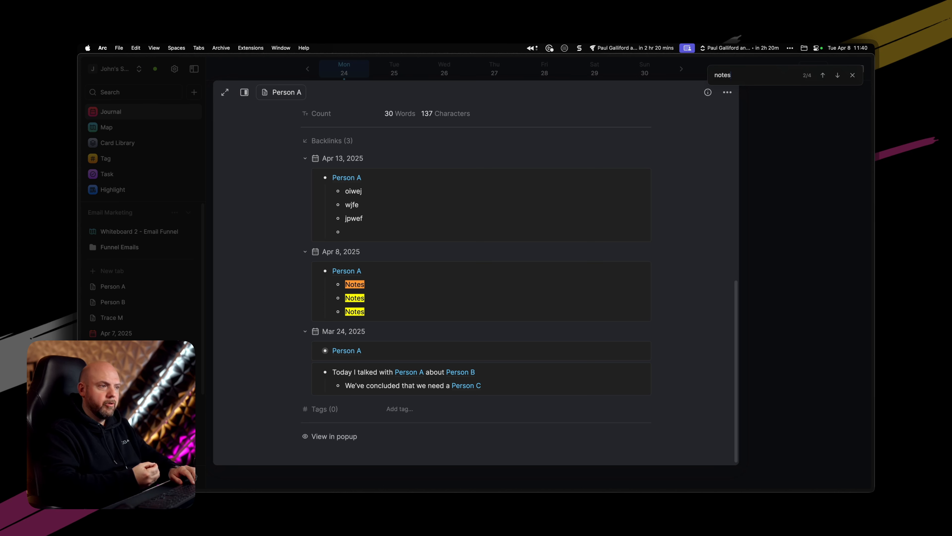
pyautogui.press('Escape')
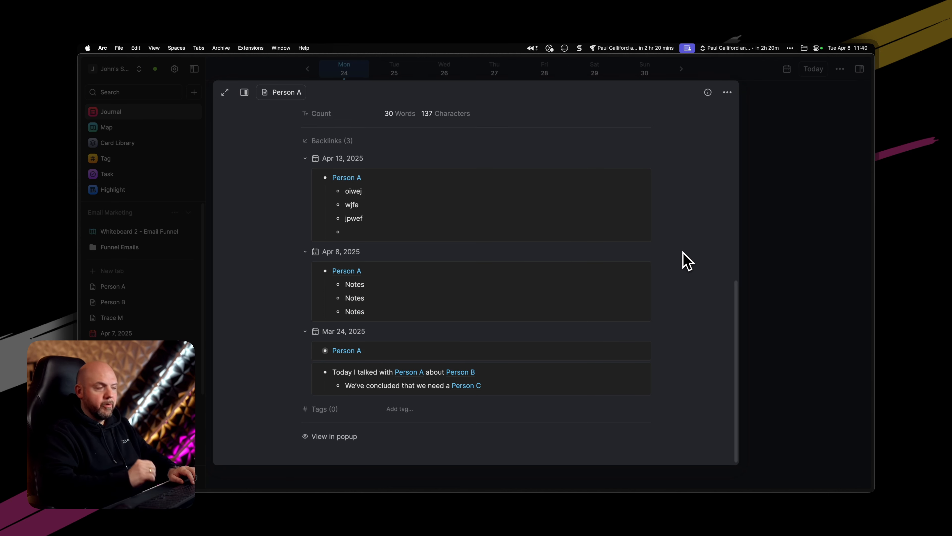
pyautogui.scroll(10, 660, 281)
pyautogui.scroll(-6, 449, 323)
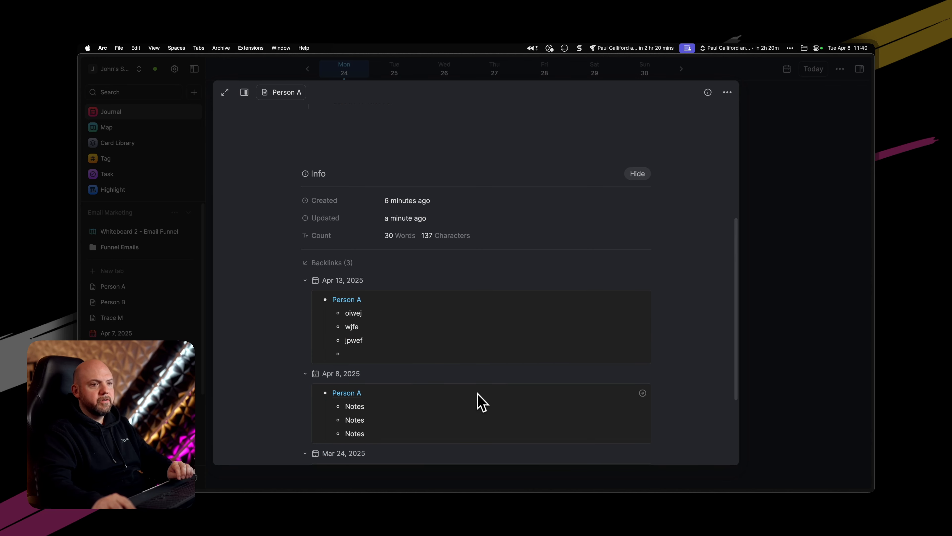
pyautogui.scroll(-4, 482, 401)
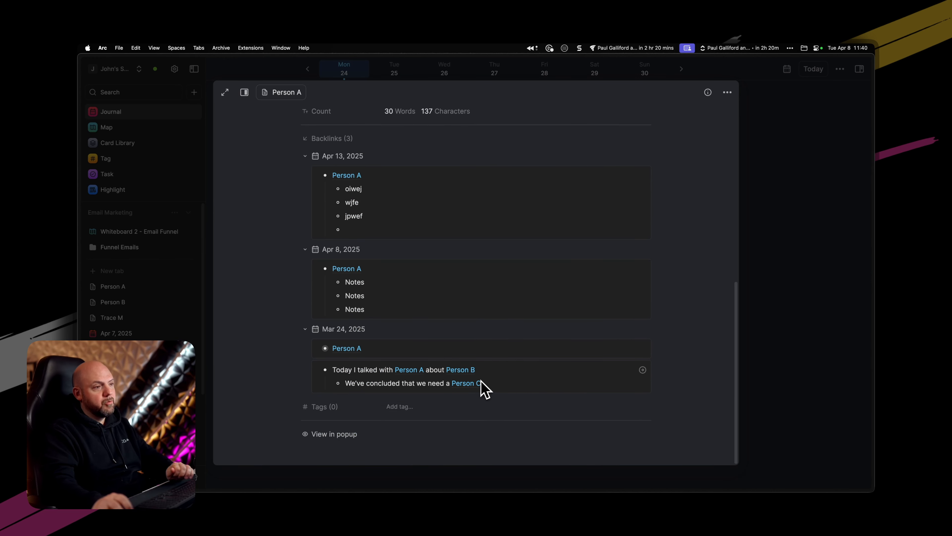
pyautogui.scroll(4, 503, 384)
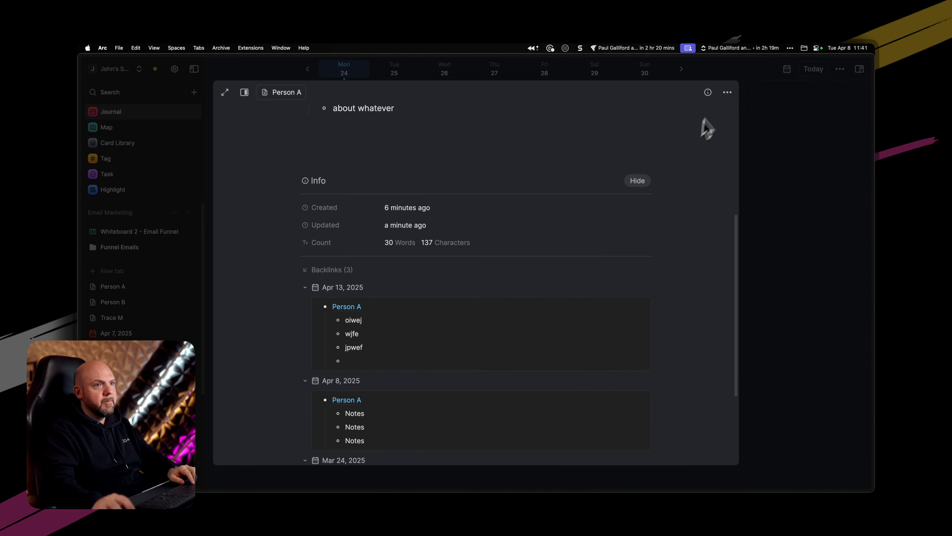
pyautogui.press('Escape')
# Search the whole workspace for "notes" and browse through the matching cards and previews
pyautogui.press('super+o')
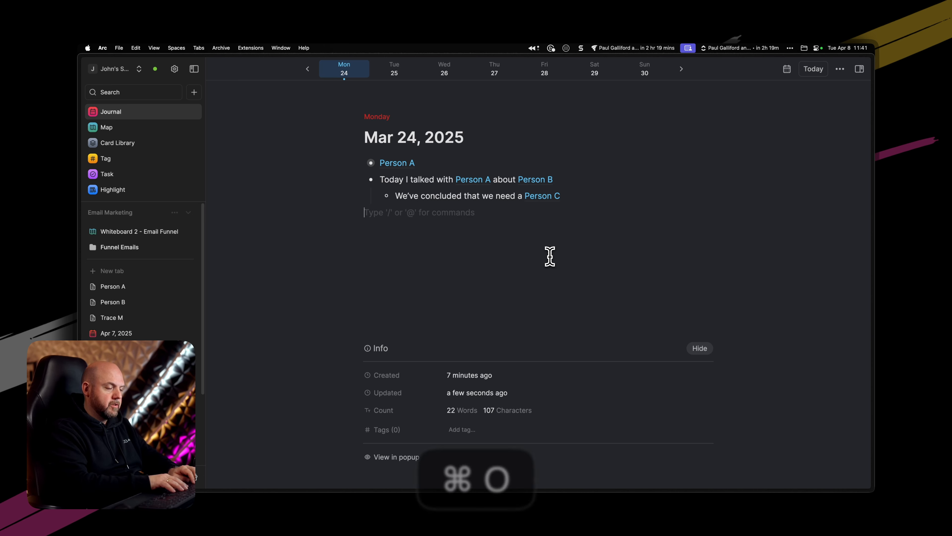
pyautogui.write('notes')
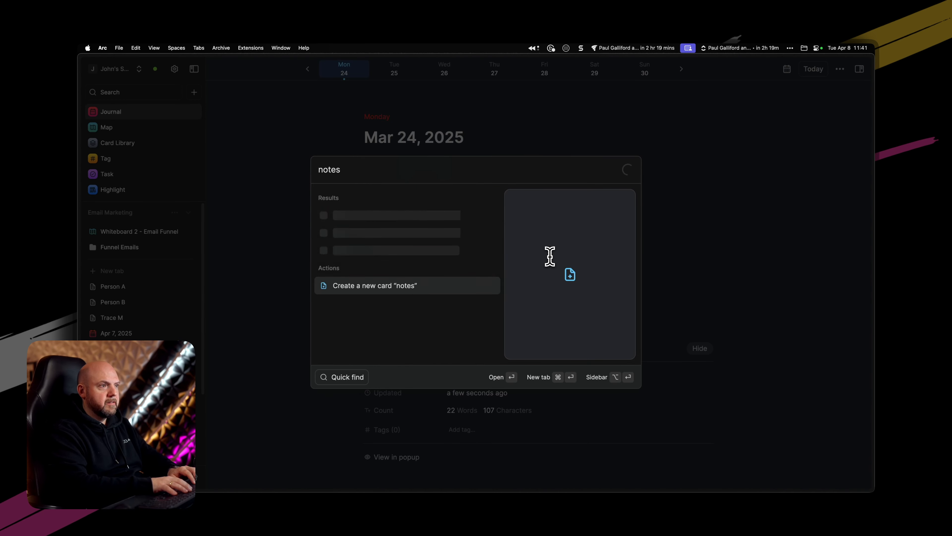
pyautogui.press('Down')
pyautogui.press('Down')
pyautogui.press('Down')
pyautogui.press('Down')
pyautogui.press('Down')
pyautogui.press('Down')
pyautogui.press('Down')
pyautogui.press('Down')
pyautogui.press('Down')
pyautogui.press('Down')
pyautogui.press('Down')
pyautogui.press('Down')
pyautogui.press('Down')
pyautogui.press('Down')
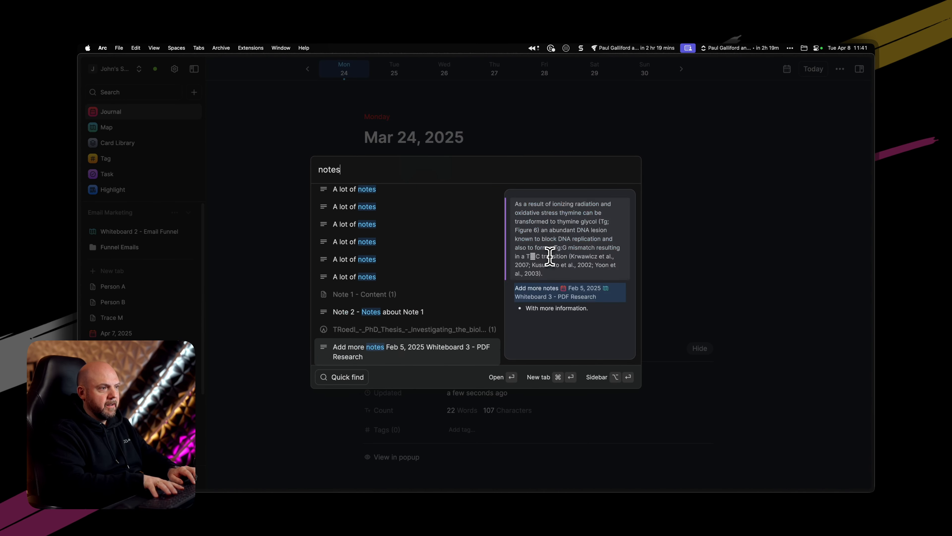
pyautogui.press('Up')
pyautogui.press('Up')
pyautogui.press('Up')
pyautogui.press('Up')
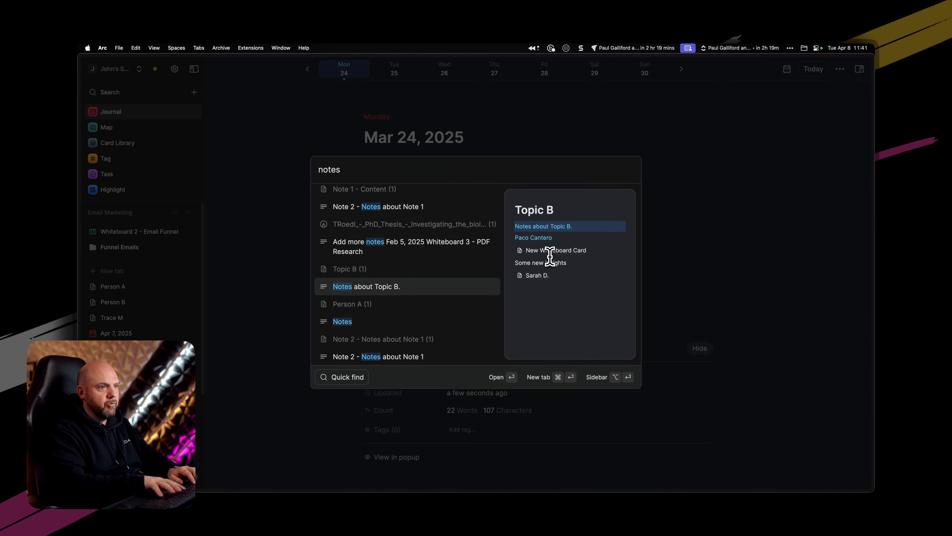
pyautogui.press('Down')
pyautogui.press('Down')
pyautogui.press('Down')
pyautogui.press('Down')
pyautogui.press('Down')
pyautogui.press('Down')
pyautogui.press('Down')
pyautogui.press('Down')
pyautogui.press('Down')
pyautogui.press('Down')
pyautogui.press('Down')
pyautogui.press('Up')
pyautogui.press('Up')
pyautogui.press('Up')
pyautogui.press('Up')
pyautogui.press('Up')
pyautogui.press('Up')
pyautogui.press('Up')
pyautogui.press('Up')
pyautogui.press('Up')
pyautogui.press('Up')
pyautogui.press('Up')
pyautogui.press('Up')
pyautogui.press('Up')
pyautogui.press('Up')
pyautogui.press('Up')
pyautogui.press('Up')
pyautogui.press('Up')
pyautogui.press('Up')
pyautogui.press('Up')
pyautogui.press('Up')
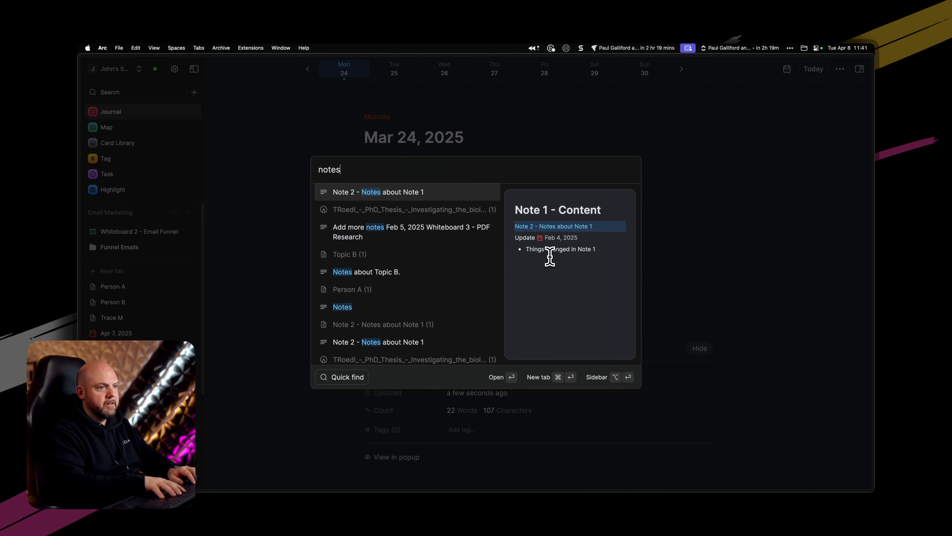
pyautogui.press('Up')
pyautogui.press('Up')
pyautogui.press('Up')
pyautogui.press('Up')
pyautogui.press('Up')
pyautogui.press('Up')
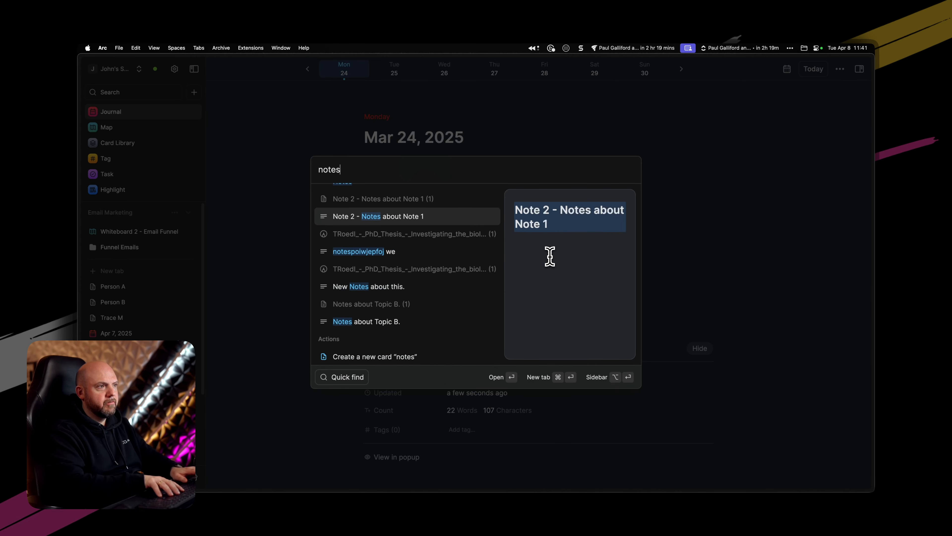
# Reopen the workspace search with the query "notes" and examine the previews of the matching cards and blocks
pyautogui.press('Escape')
pyautogui.press('super+p')
pyautogui.press('Escape')
pyautogui.press('super+o')
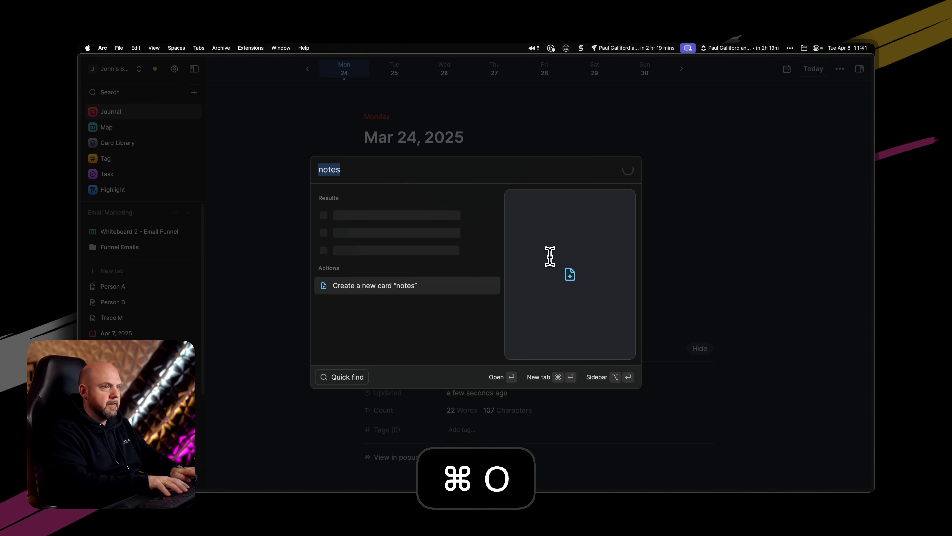
pyautogui.press('Down')
pyautogui.press('Up')
pyautogui.press('Down')
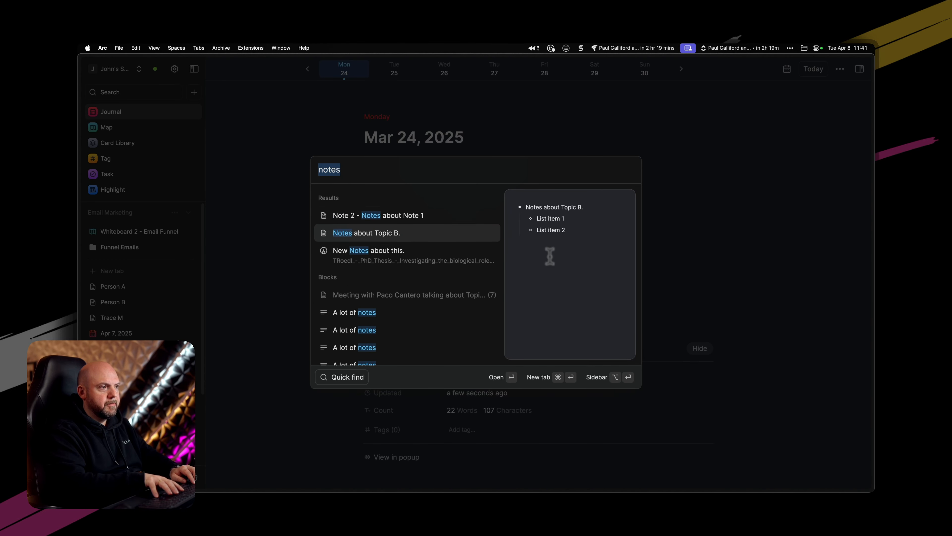
pyautogui.press('Down')
pyautogui.press('Down')
pyautogui.press('Down')
pyautogui.press('Down')
pyautogui.press('Down')
pyautogui.press('Down')
pyautogui.press('Down')
pyautogui.press('Down')
pyautogui.press('Down')
pyautogui.press('Down')
pyautogui.press('Down')
pyautogui.press('Down')
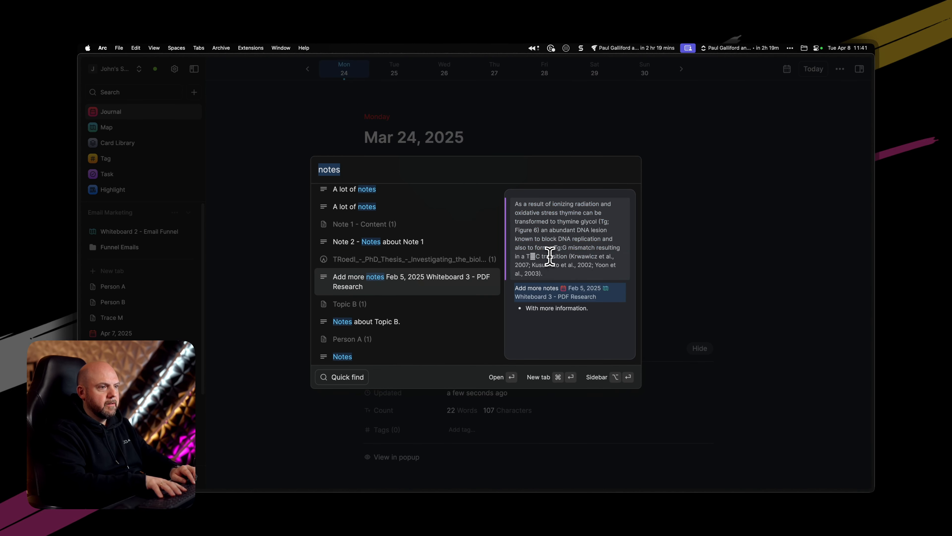
pyautogui.press('Up')
pyautogui.press('Up')
pyautogui.press('Down')
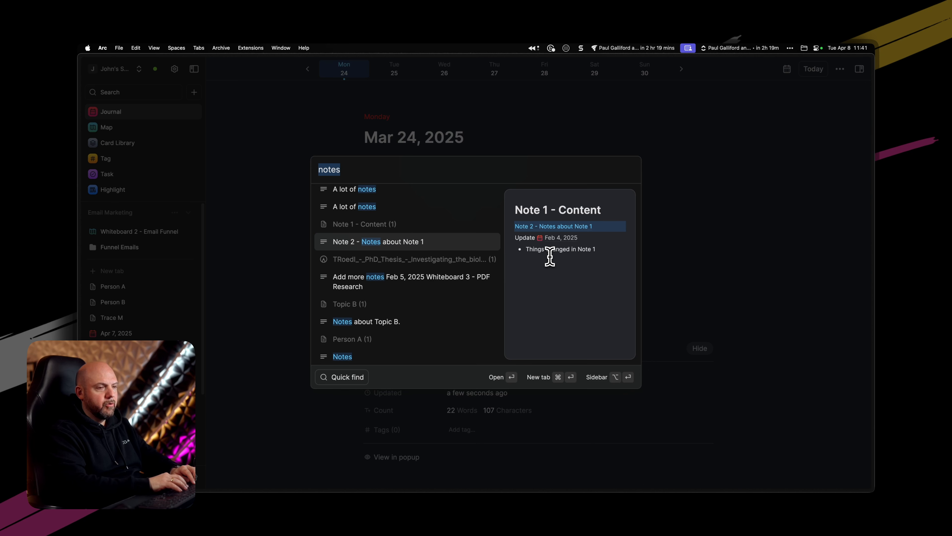
pyautogui.press('Up')
pyautogui.press('Up')
pyautogui.press('Up')
pyautogui.press('Up')
pyautogui.press('Up')
pyautogui.press('Up')
pyautogui.press('Up')
pyautogui.press('Up')
pyautogui.press('Up')
# Narrow the workspace search to "whiteboard notes", check the matches, and close the search
pyautogui.press('Right')
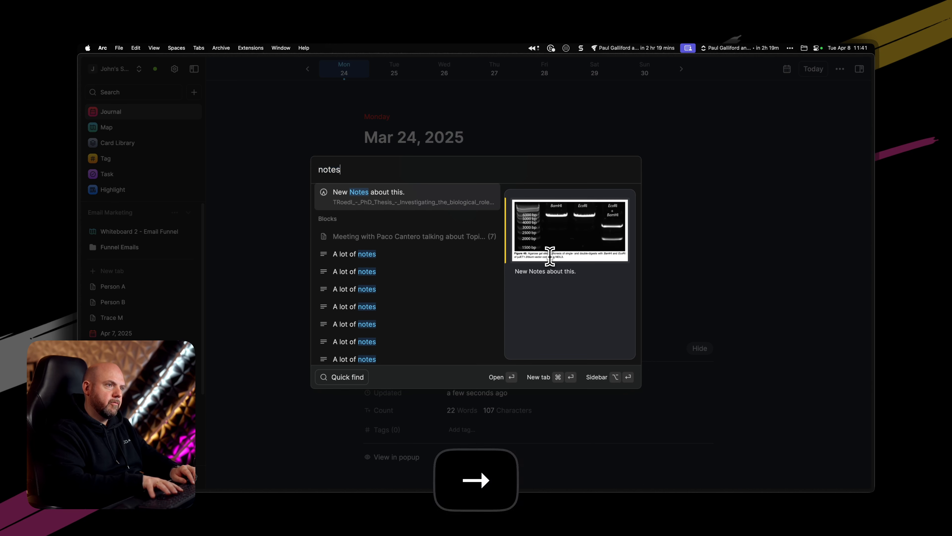
pyautogui.write('board')
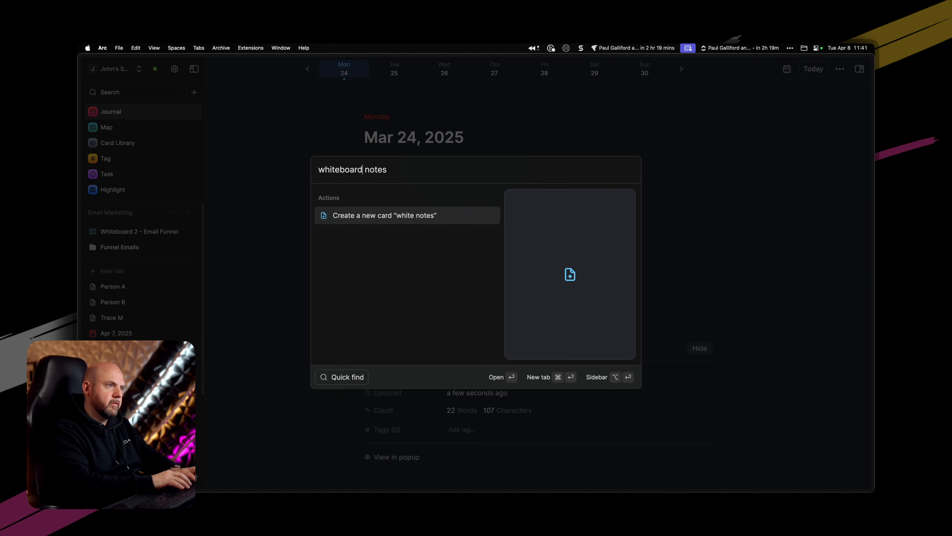
pyautogui.press('Down')
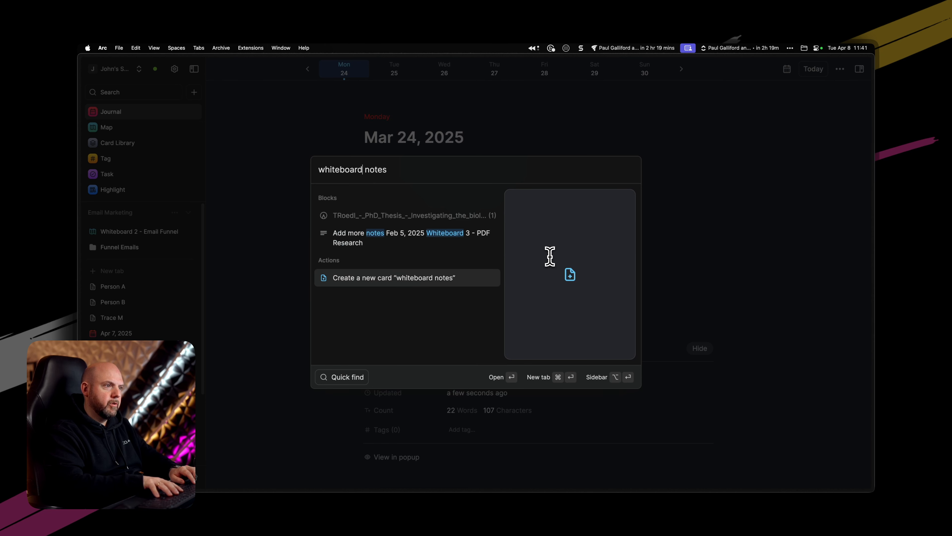
pyautogui.press('Up')
pyautogui.press('Escape')
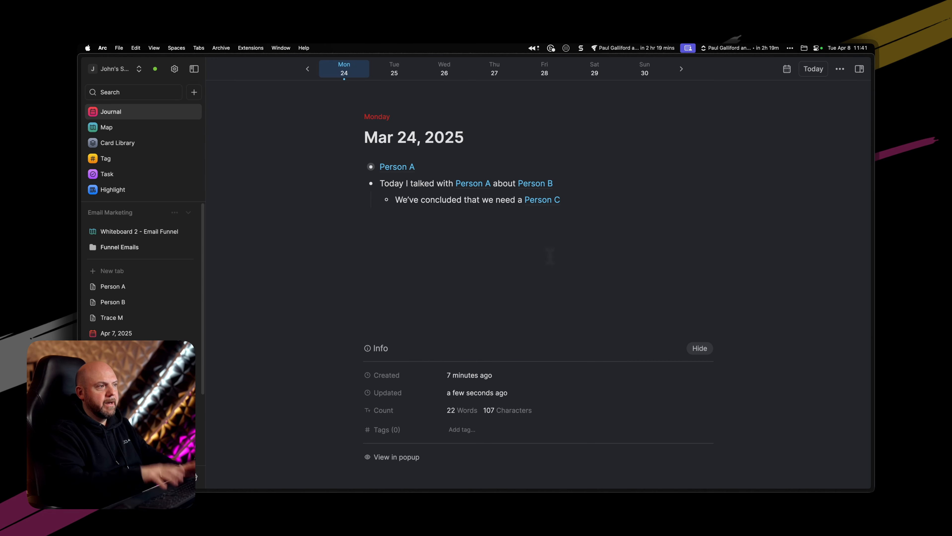